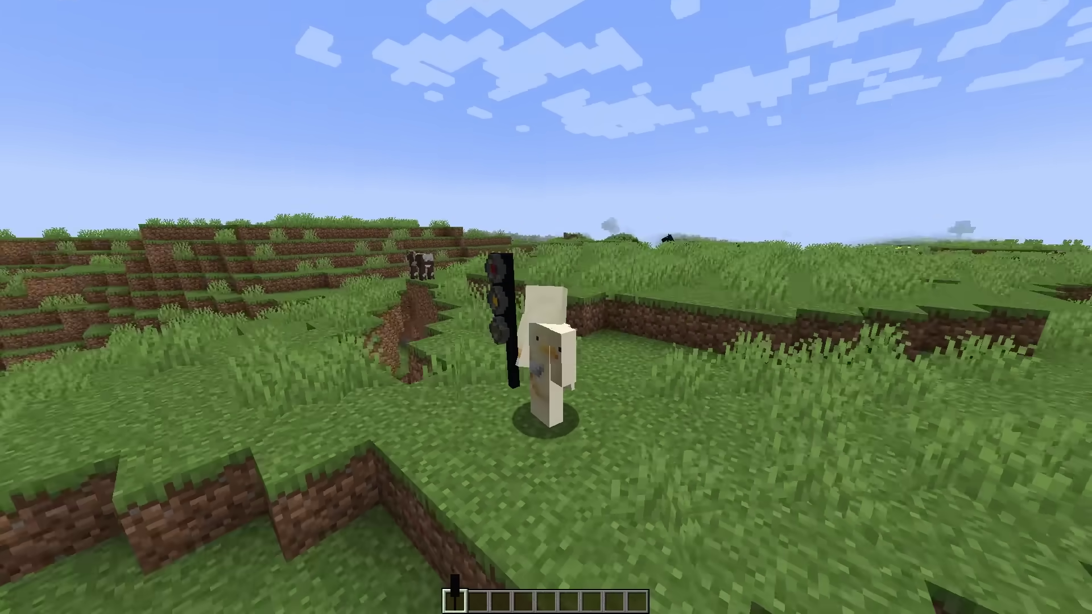
# - Examine the held traffic light beside the cow in first-person and third-person camera views
pyautogui.press('F5')
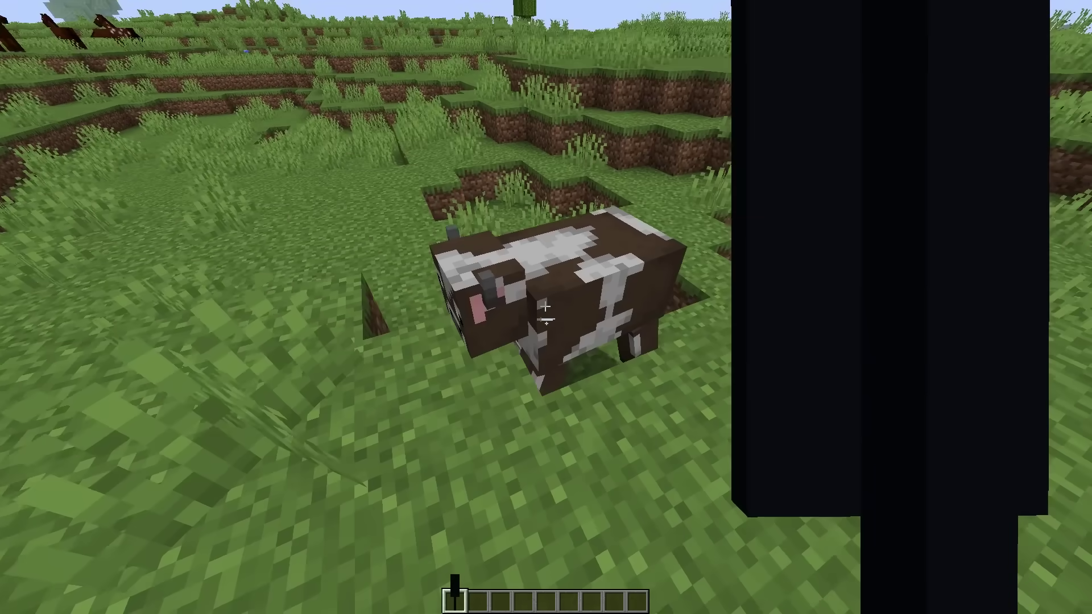
pyautogui.rightClick(546, 307)
pyautogui.press('F5')
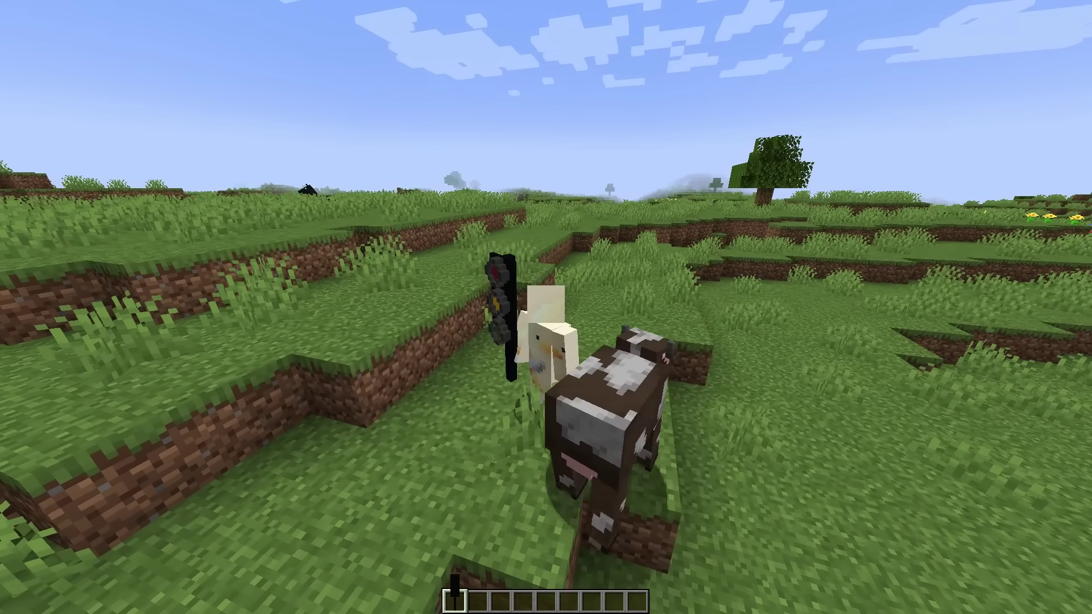
pyautogui.press('shift')
pyautogui.press('F5')
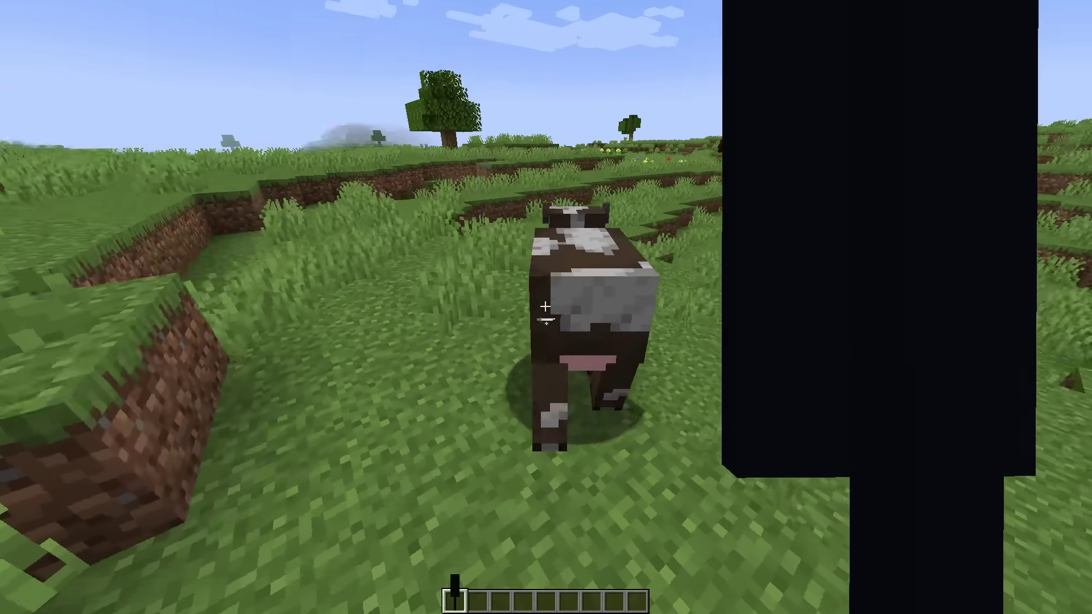
# - Kill the cow with the held traffic light and collect the beef
pyautogui.click(546, 307)
pyautogui.click(545, 307)
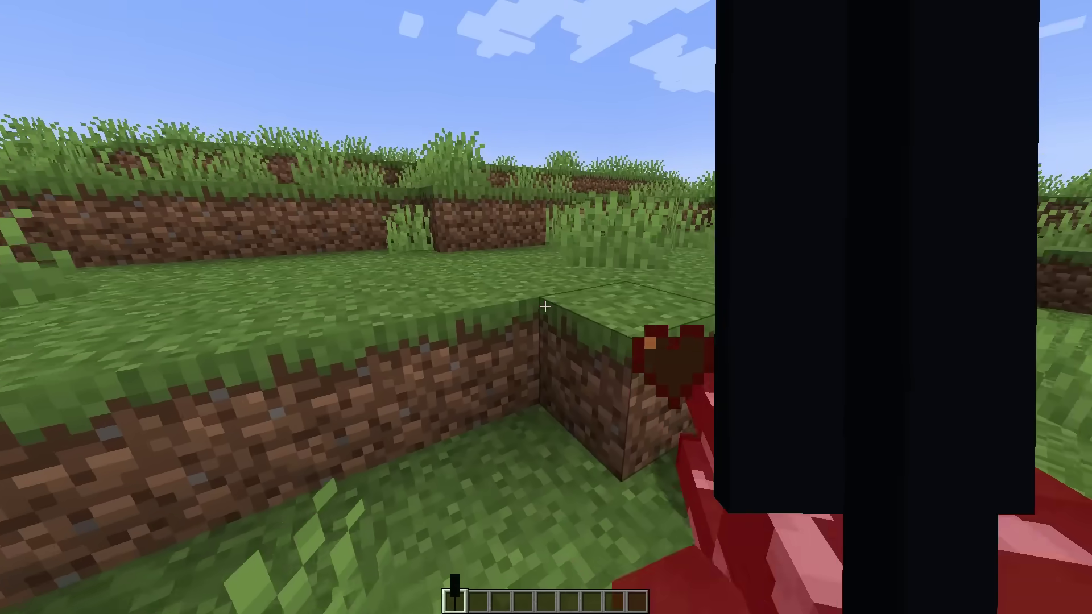
pyautogui.press('F5')
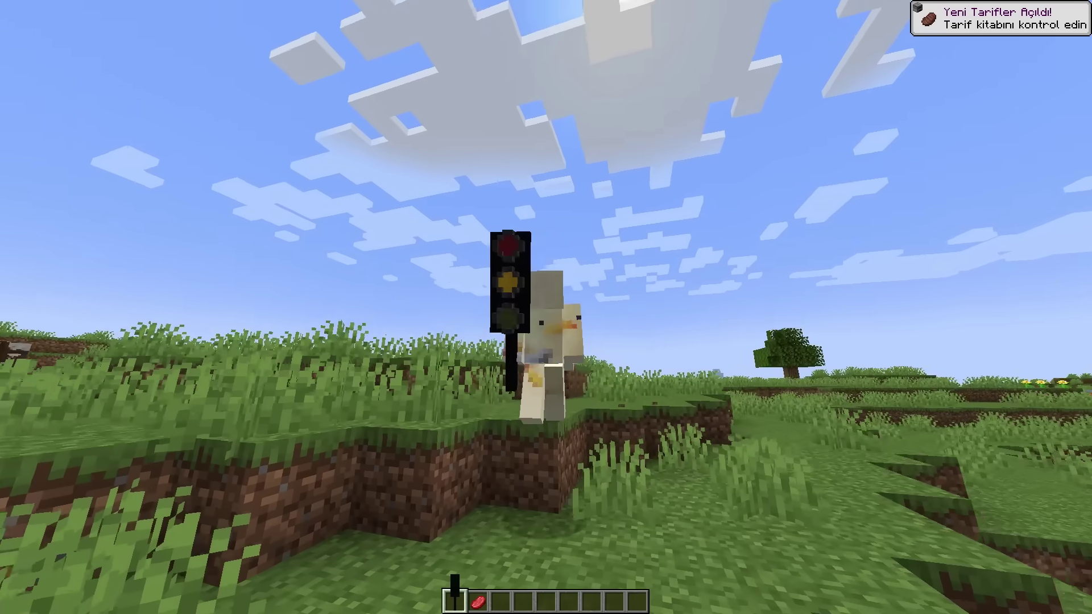
pyautogui.press('F5')
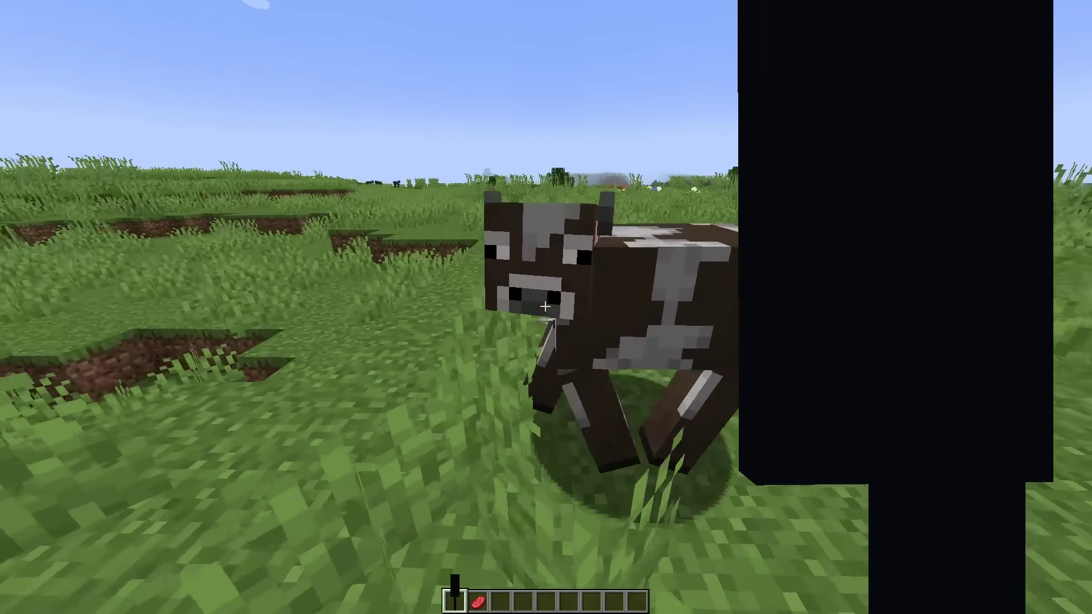
# - Examine how the traffic light looks in hand from several camera views while approaching the nearby cow and horses
pyautogui.press('F5')
pyautogui.press('F5')
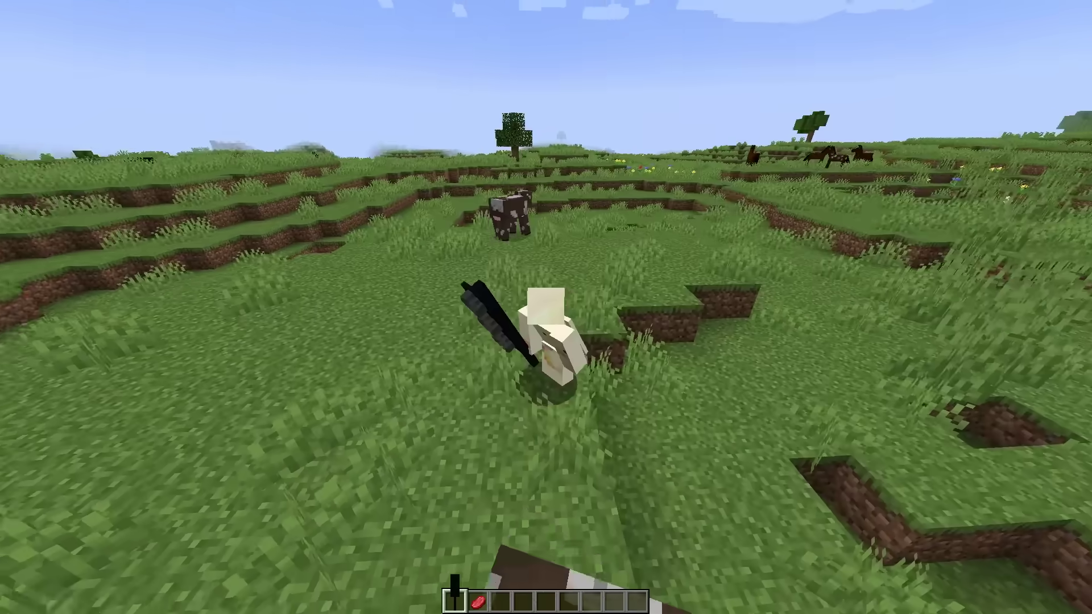
pyautogui.press('F5')
pyautogui.press('w')
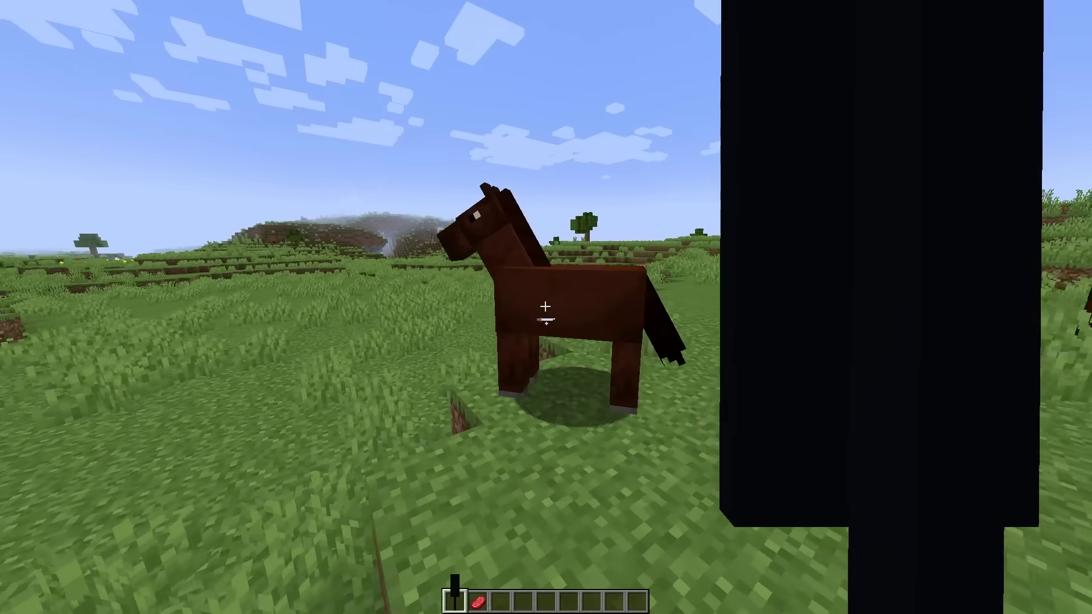
pyautogui.press('F5')
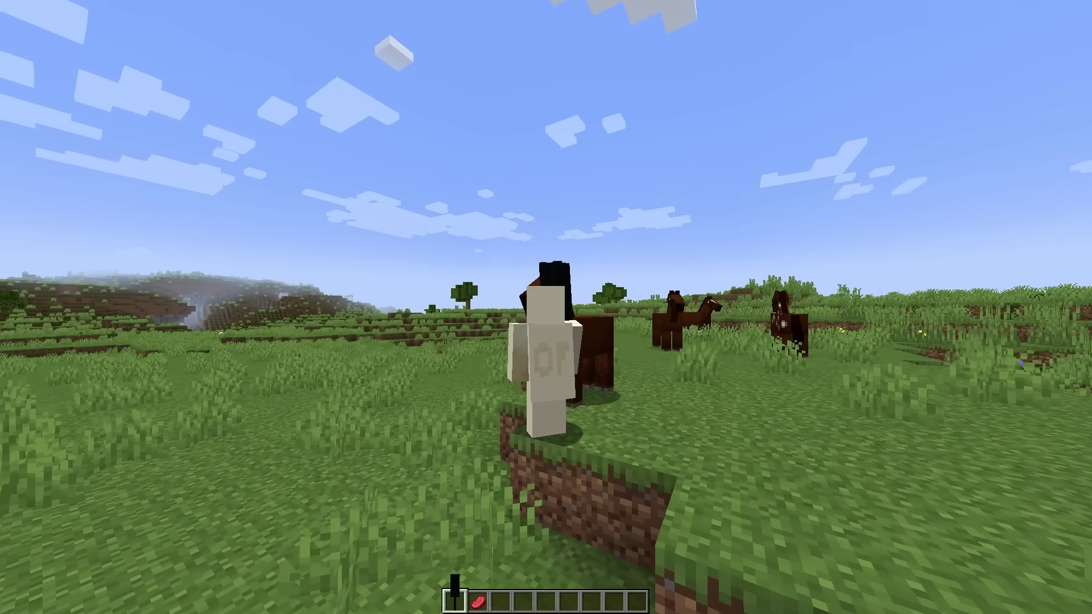
pyautogui.press('F5')
pyautogui.press('F5')
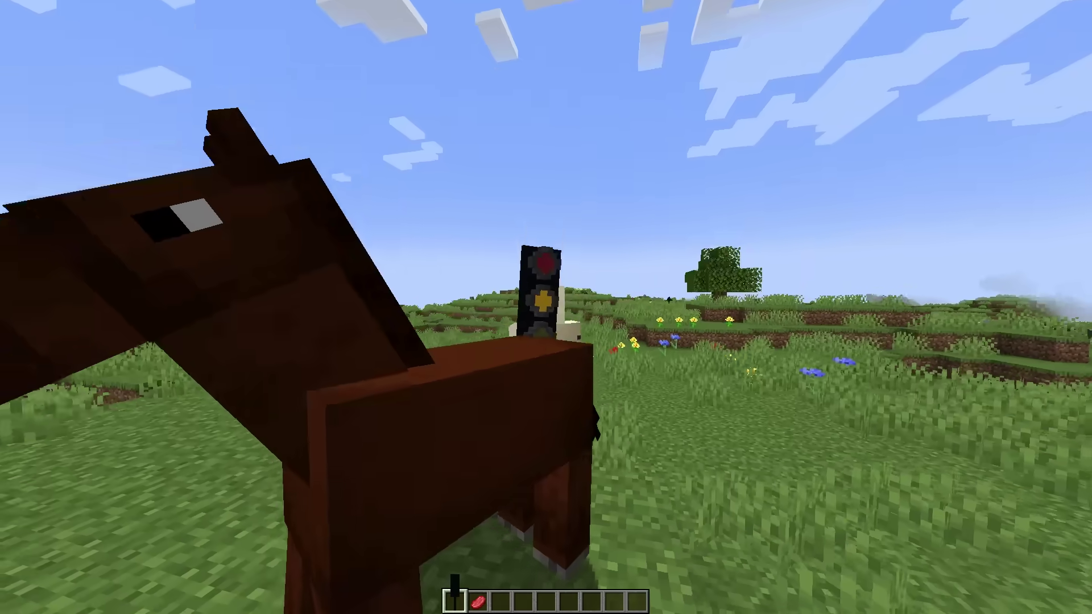
pyautogui.press('F5')
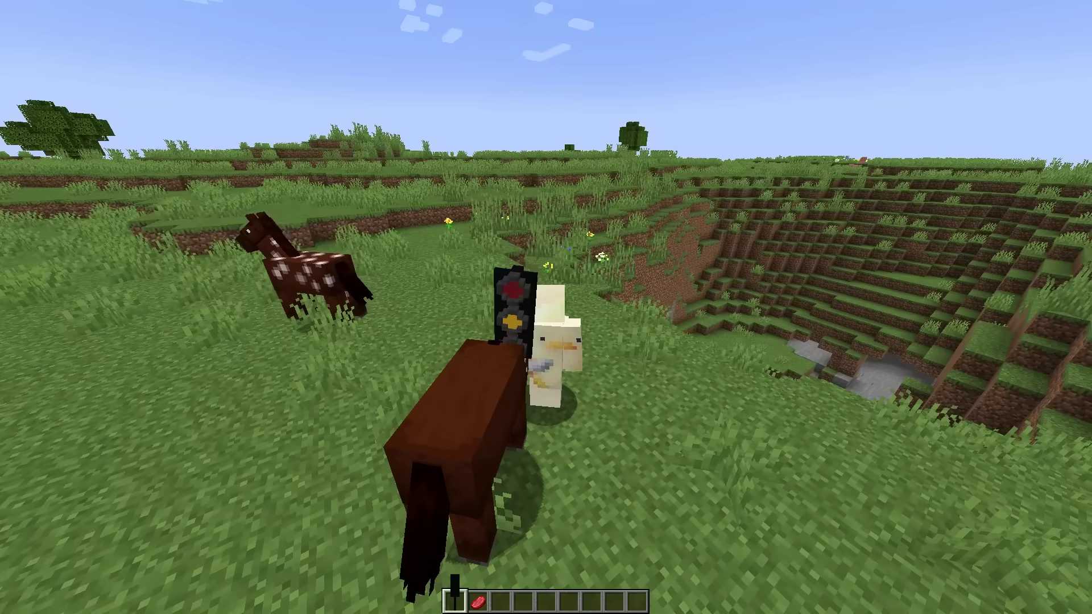
pyautogui.press('F5')
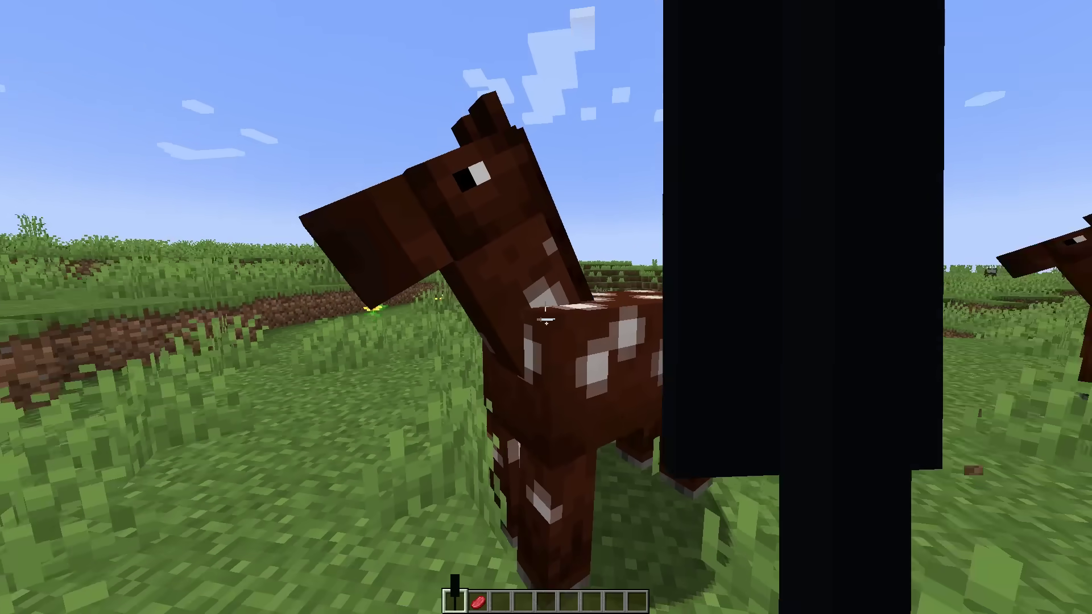
pyautogui.press('F5')
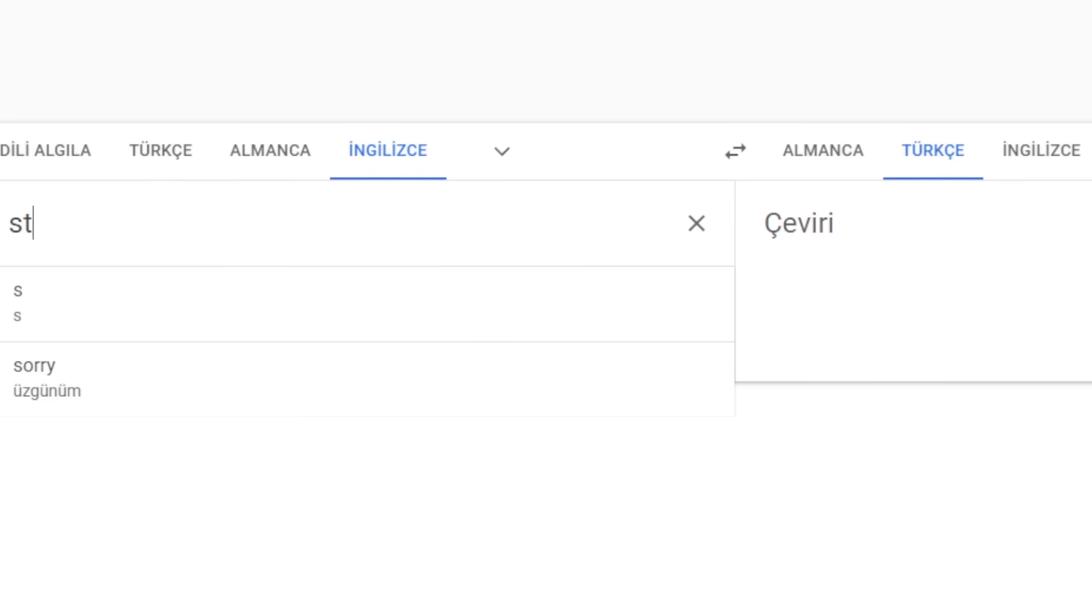
# - Switch to the translation page and look up an English word in Turkish
pyautogui.press('Return')
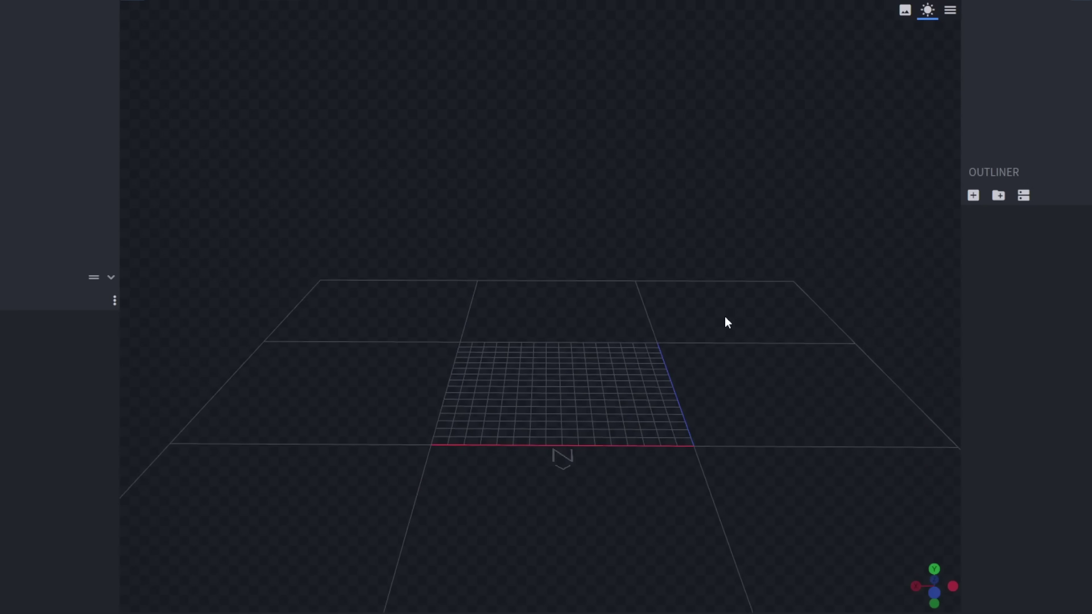
# - Switch to the block modeller, add a cube, and enlarge it into a 5 × 10 × 5 body at position 6, 0, 6
pyautogui.moveTo(725, 318); pyautogui.dragTo(714, 327)
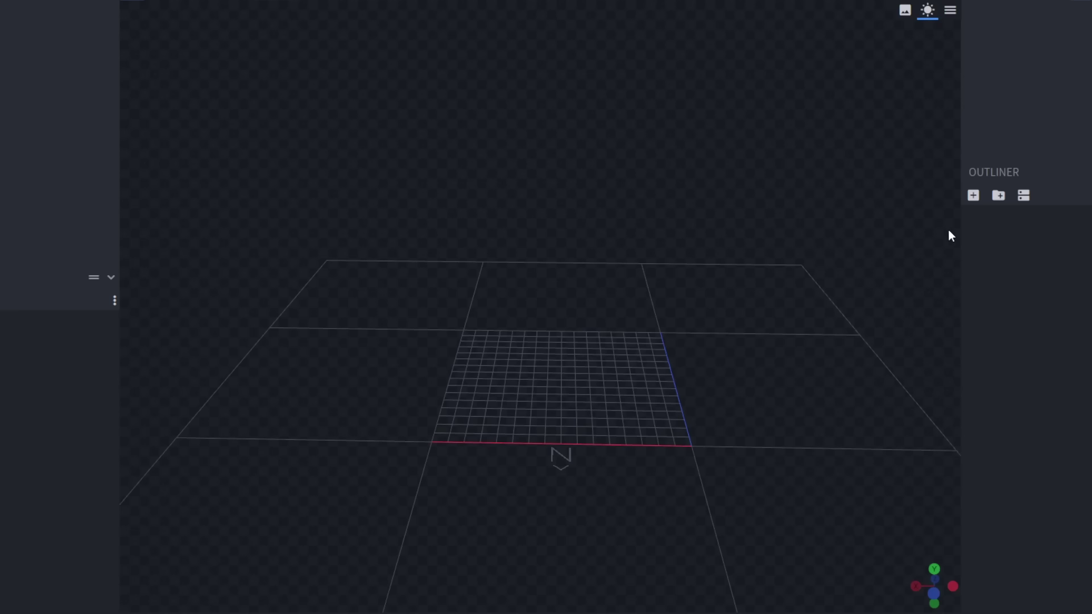
pyautogui.click(974, 197)
pyautogui.moveTo(1001, 83); pyautogui.dragTo(1031, 84)
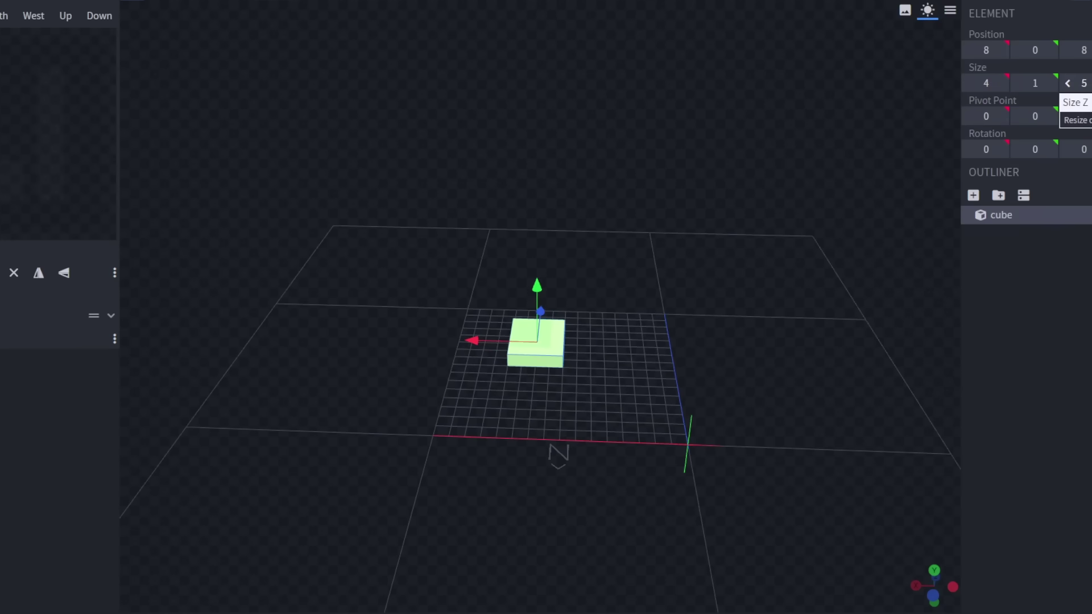
pyautogui.moveTo(819, 203); pyautogui.dragTo(735, 263)
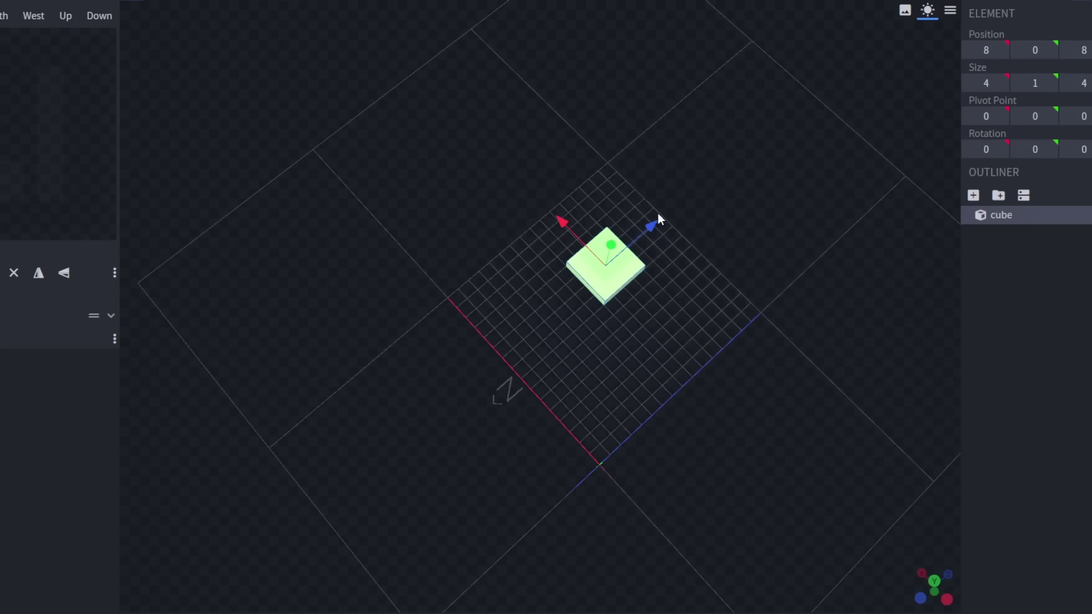
pyautogui.moveTo(580, 254); pyautogui.dragTo(592, 274)
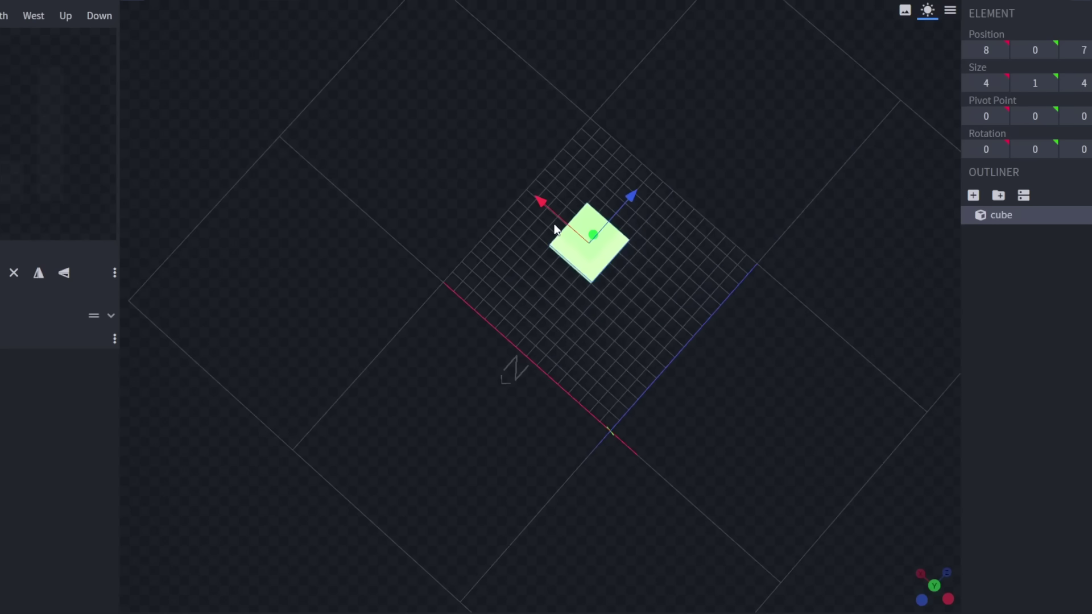
pyautogui.moveTo(556, 229); pyautogui.dragTo(688, 157)
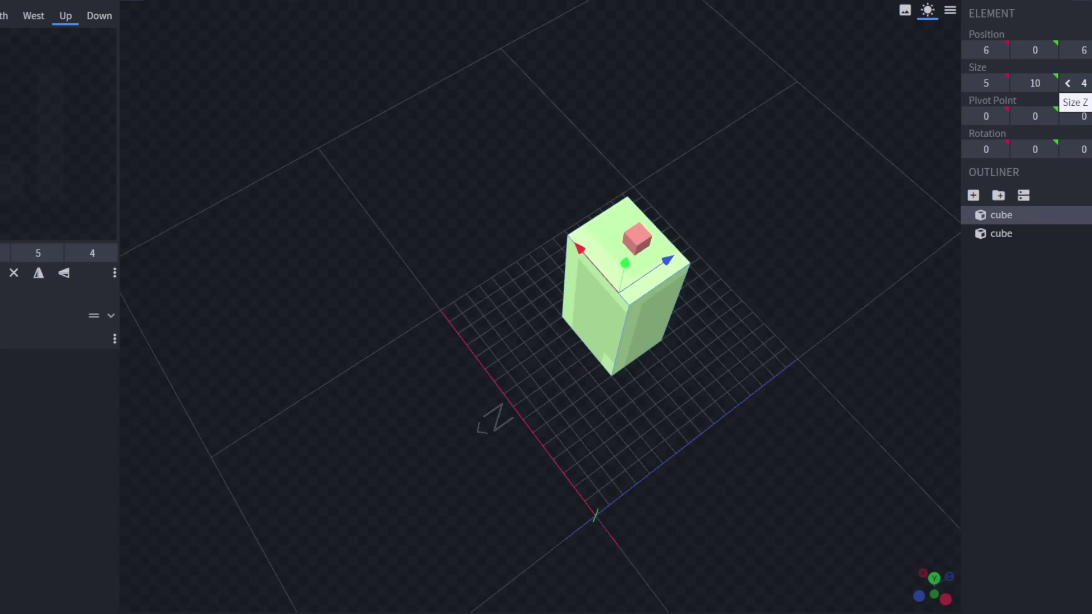
pyautogui.moveTo(757, 239); pyautogui.dragTo(682, 171)
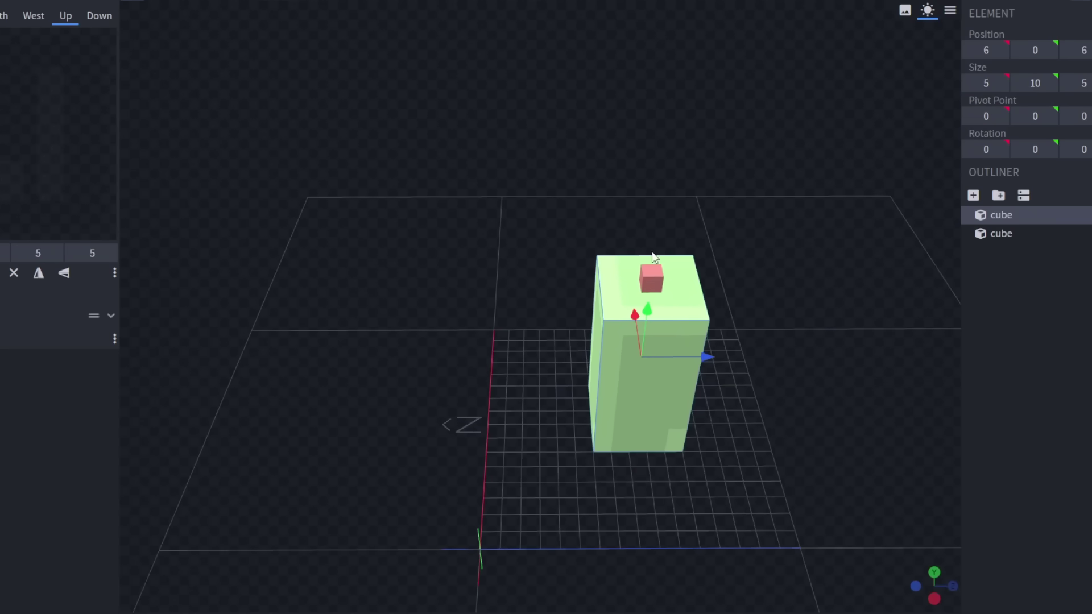
# - Shape the cube on top of the body into a 3 × 1 × 2 cap at position 7, 10, 6
pyautogui.click(641, 281)
pyautogui.moveTo(647, 281); pyautogui.dragTo(831, 95)
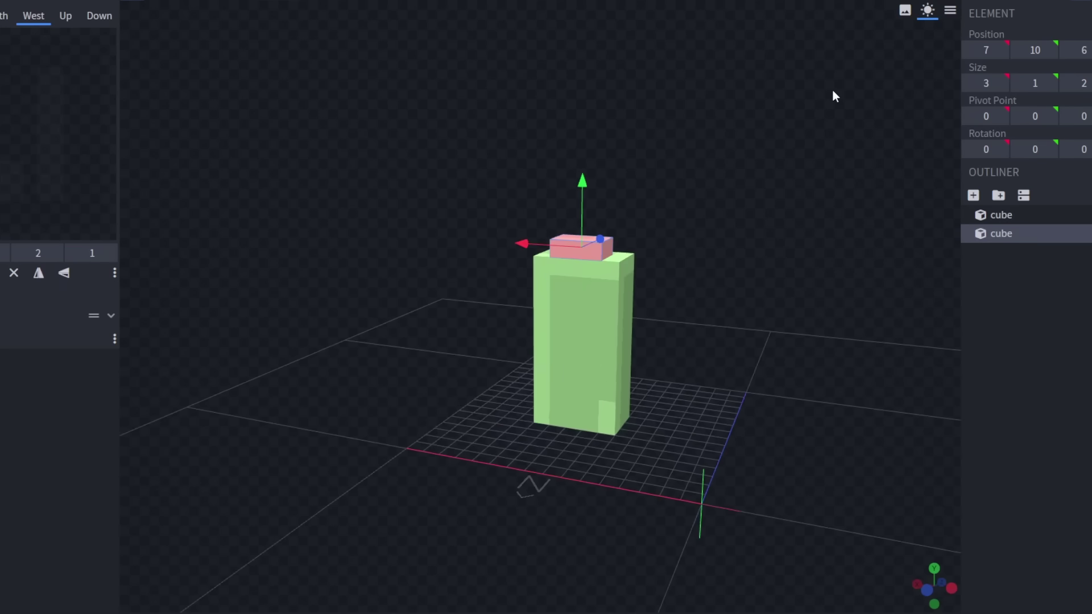
# - Add a small nozzle cube on the cap and a three-cube C-shaped emblem on the front, its lowest cube 2 × 1 × 1
pyautogui.click(973, 195)
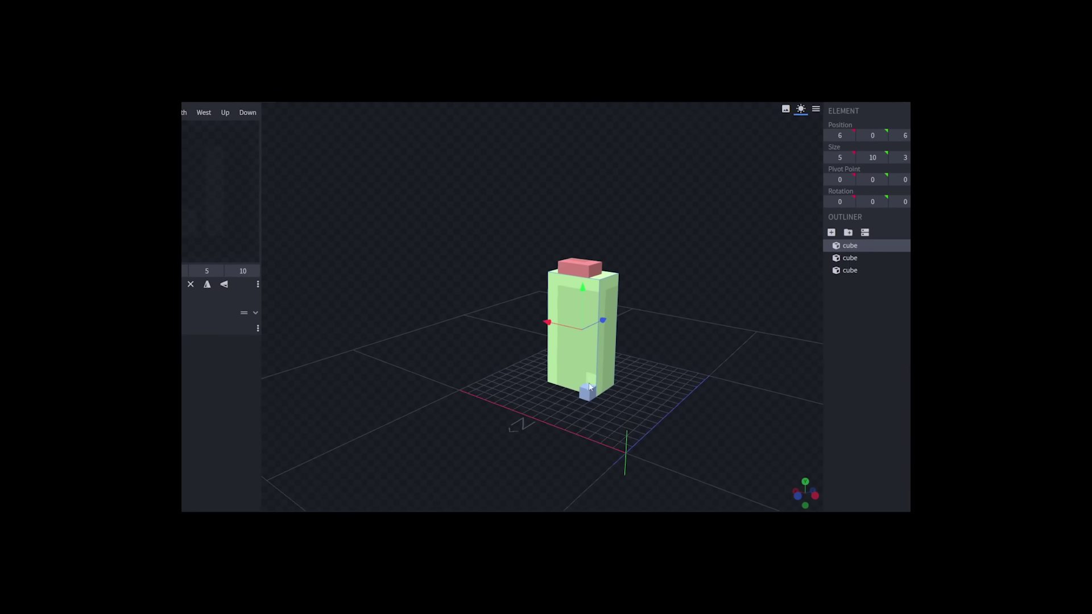
pyautogui.moveTo(610, 374); pyautogui.dragTo(612, 188)
pyautogui.moveTo(587, 231); pyautogui.dragTo(613, 290)
pyautogui.moveTo(716, 307); pyautogui.dragTo(739, 267)
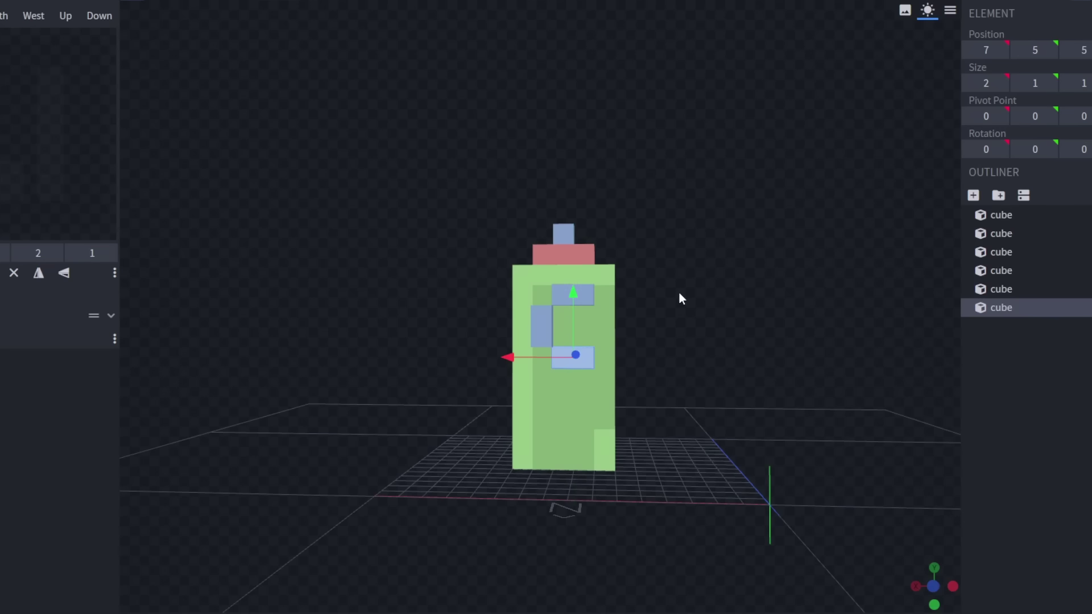
pyautogui.click(679, 292)
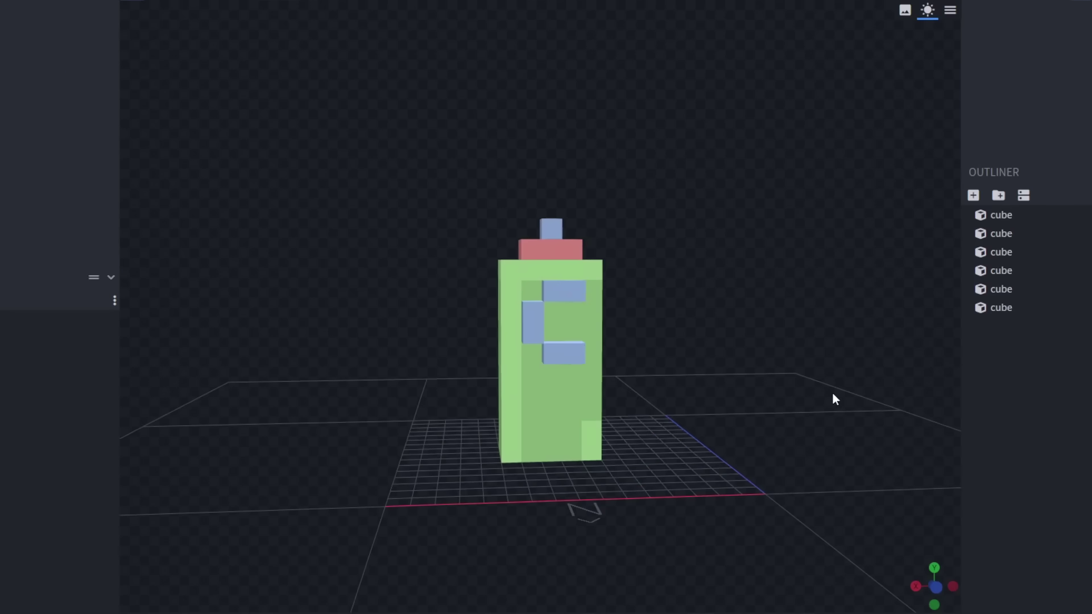
pyautogui.moveTo(695, 286)
pyautogui.mouseDown()
pyautogui.moveTo(412, 310)
pyautogui.moveTo(422, 268)
pyautogui.moveTo(705, 285)
pyautogui.moveTo(736, 305)
pyautogui.moveTo(659, 281)
pyautogui.moveTo(706, 285)
pyautogui.moveTo(687, 294)
pyautogui.mouseUp()
# - Apply a pink texture to the body and a yellow texture to the three front emblem cubes
pyautogui.hotkey('ctrl', 'z')
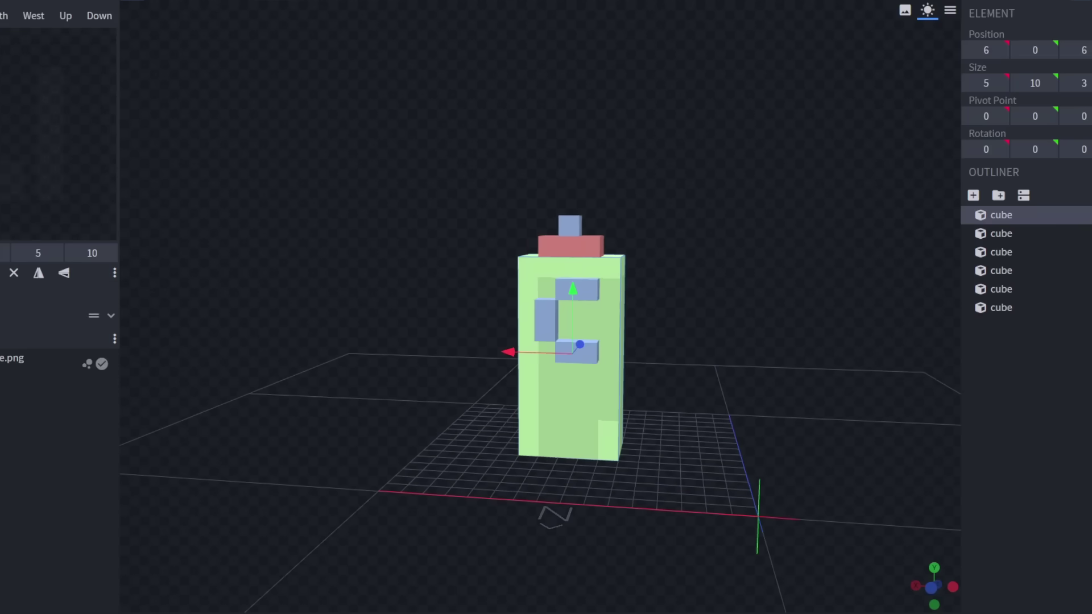
pyautogui.hotkey('ctrl', 'z')
pyautogui.hotkey('ctrl', 'z')
pyautogui.click(40, 21)
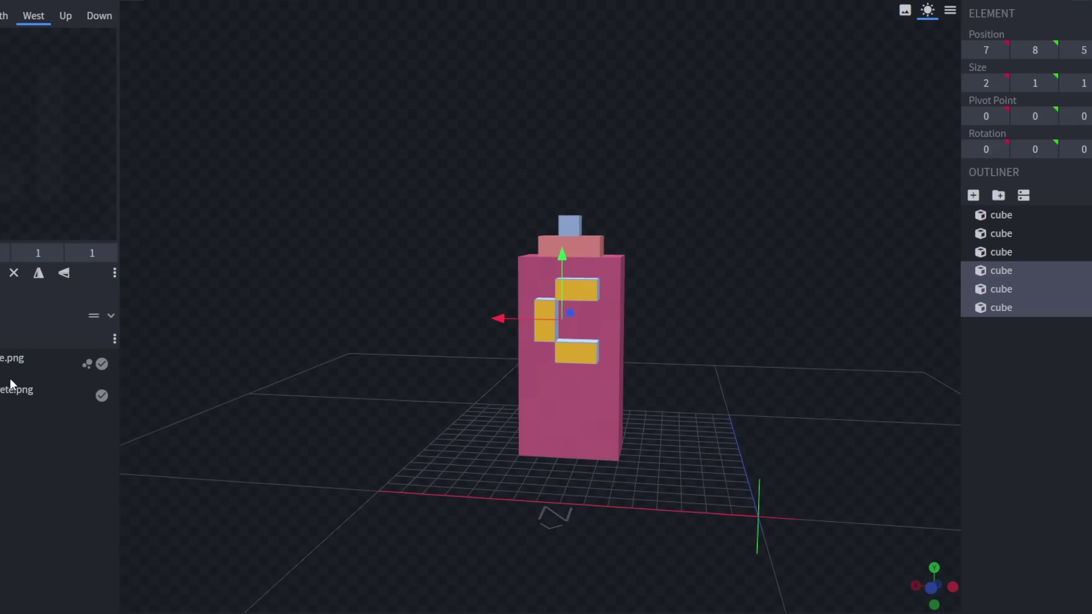
pyautogui.click(66, 17)
# - Apply grey textures to the cap and the small nozzle cube on top
pyautogui.moveTo(569, 245); pyautogui.dragTo(673, 246)
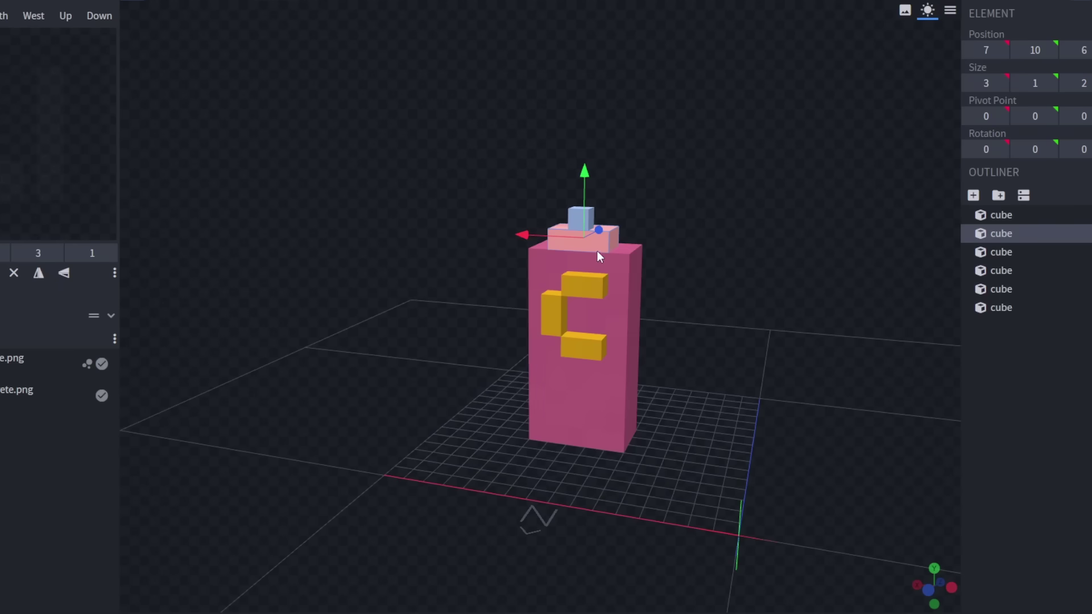
pyautogui.click(711, 455)
pyautogui.moveTo(711, 455); pyautogui.dragTo(752, 393)
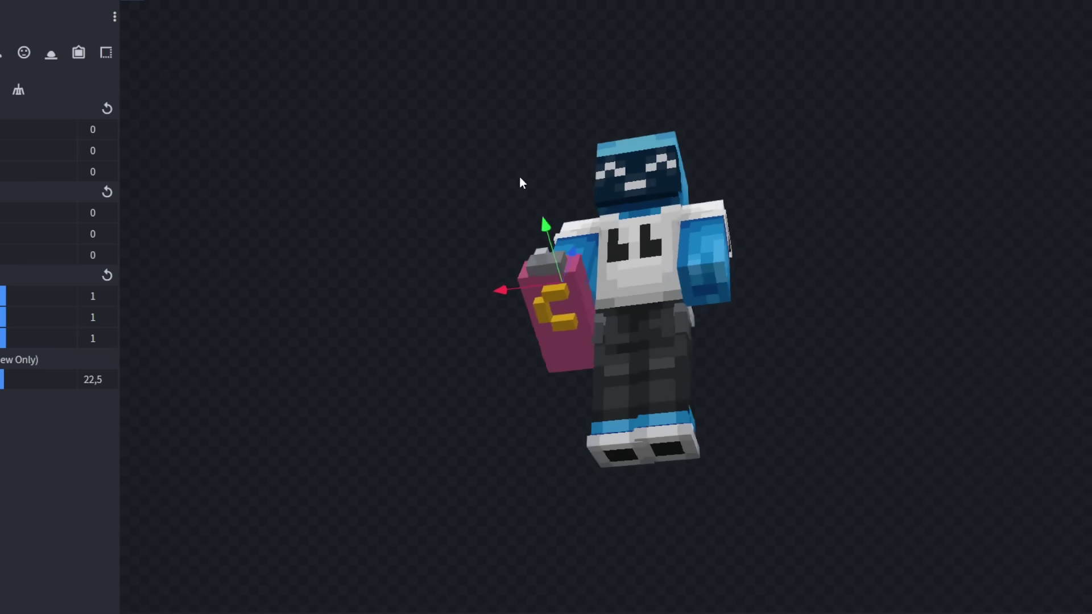
# - Reposition the canister in the first-person hand display with translation Y 3 and Z -1.75
pyautogui.moveTo(520, 182); pyautogui.dragTo(462, 267)
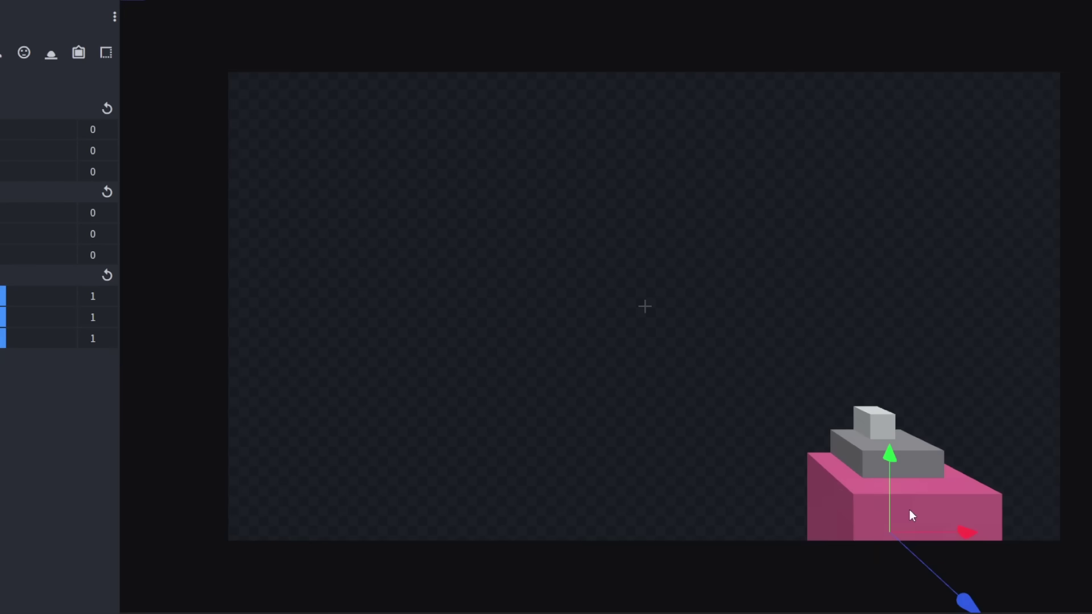
pyautogui.moveTo(917, 555); pyautogui.dragTo(893, 542)
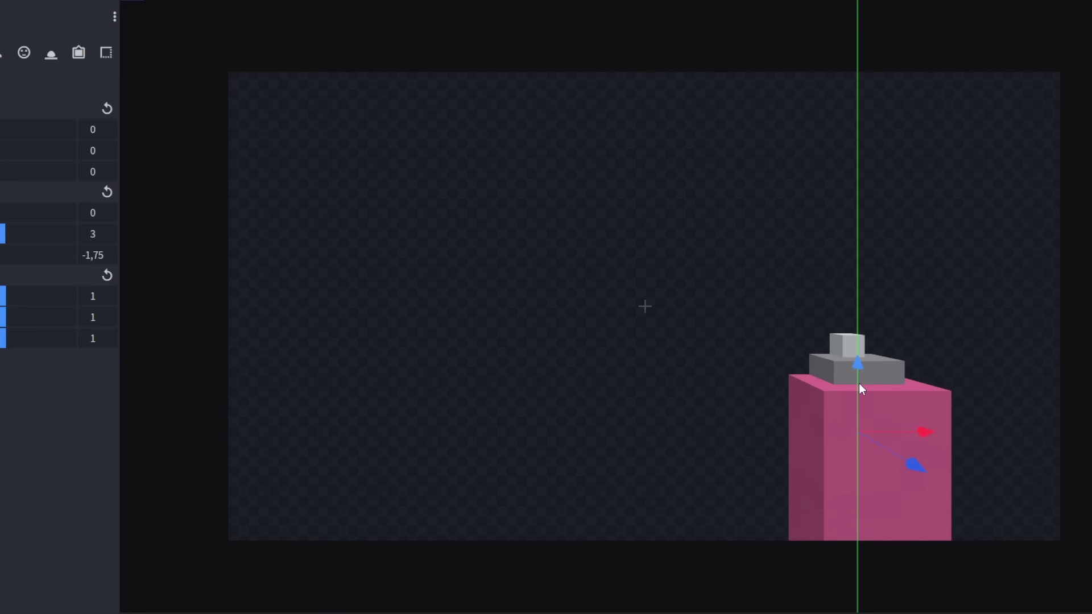
pyautogui.moveTo(871, 357)
pyautogui.mouseDown()
pyautogui.moveTo(873, 342)
pyautogui.moveTo(869, 373)
pyautogui.mouseUp()
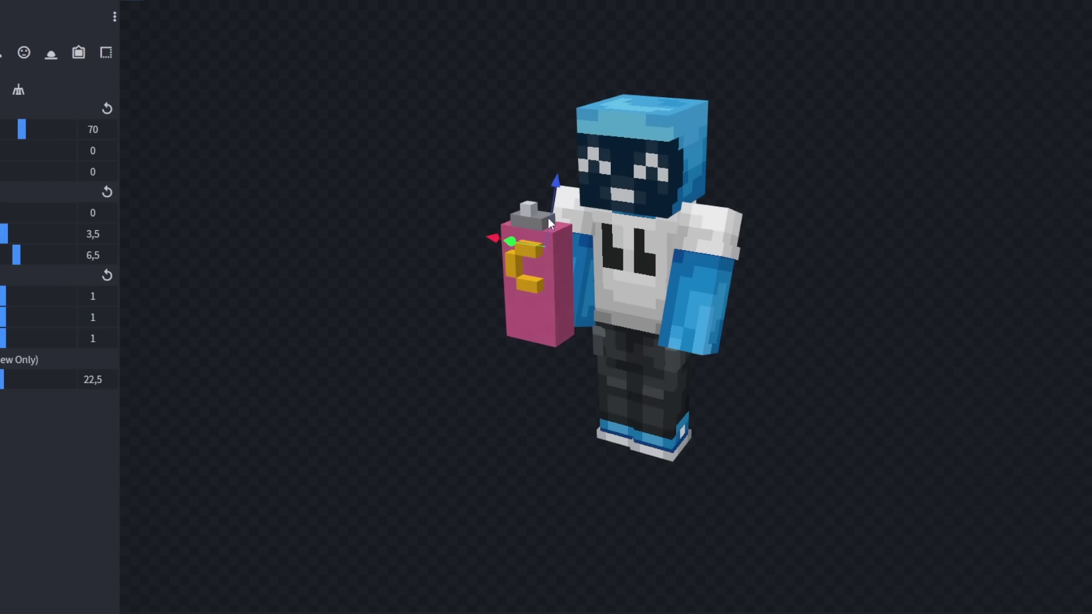
# - Move the canister in the third-person hand display to a Z translation of 7.25
pyautogui.moveTo(548, 217); pyautogui.dragTo(555, 200)
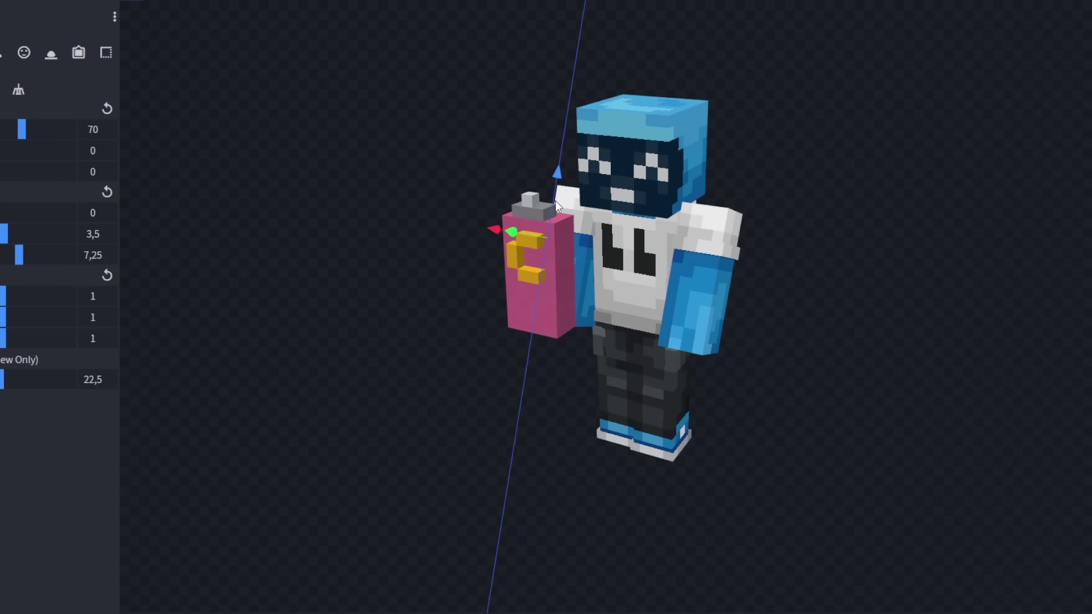
pyautogui.moveTo(796, 256); pyautogui.dragTo(819, 395)
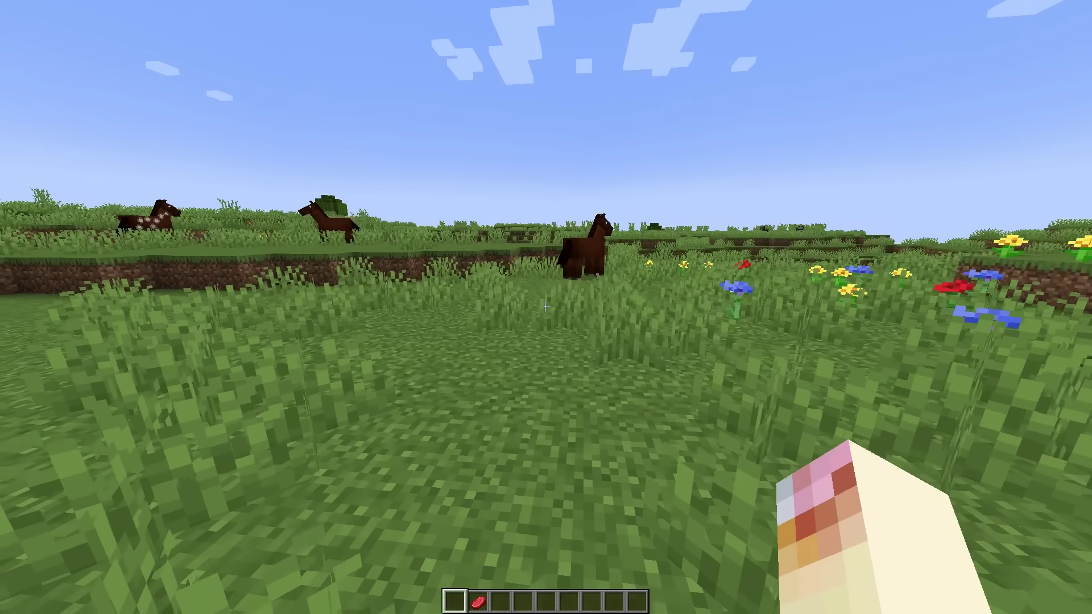
# - Switch to Minecraft, search the creative inventory for "gub", and equip the pink canister item
pyautogui.press('e')
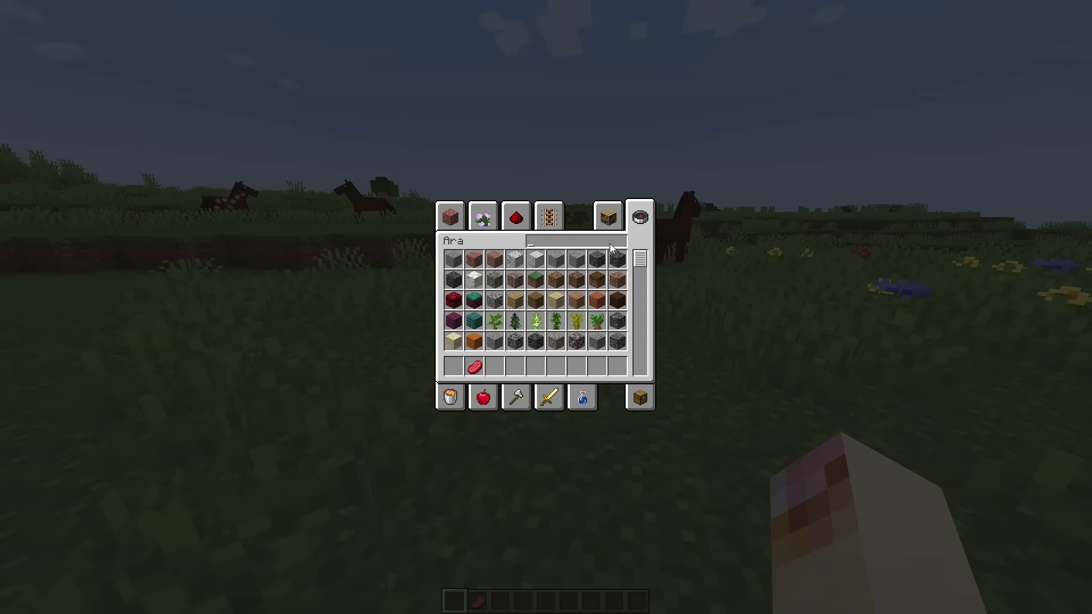
pyautogui.write('gub')
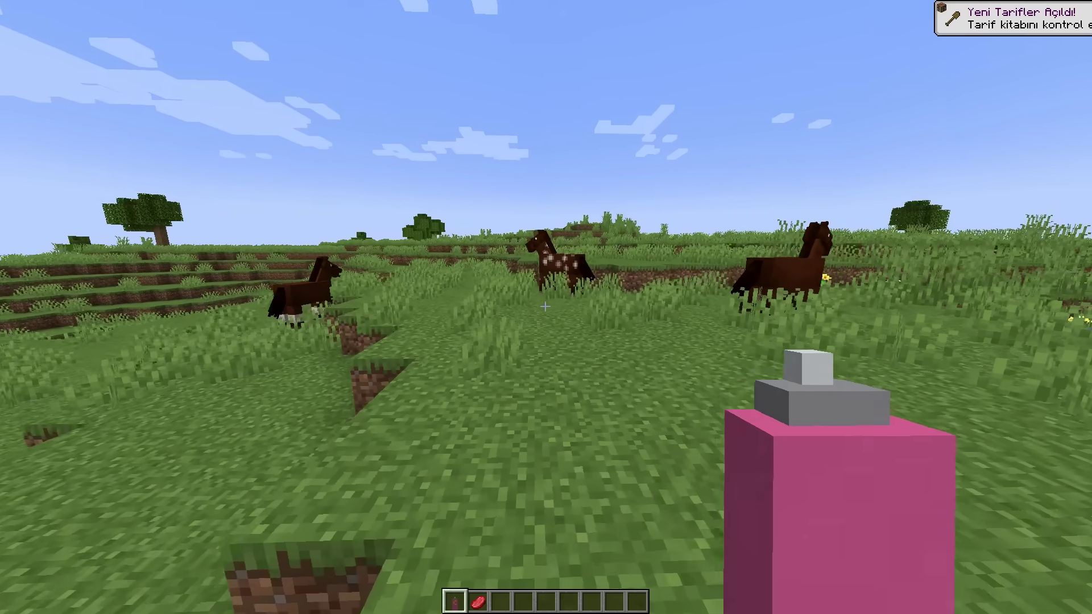
# - Inspect the held pink canister in first-person and third-person view around the brown horse
pyautogui.press('F5')
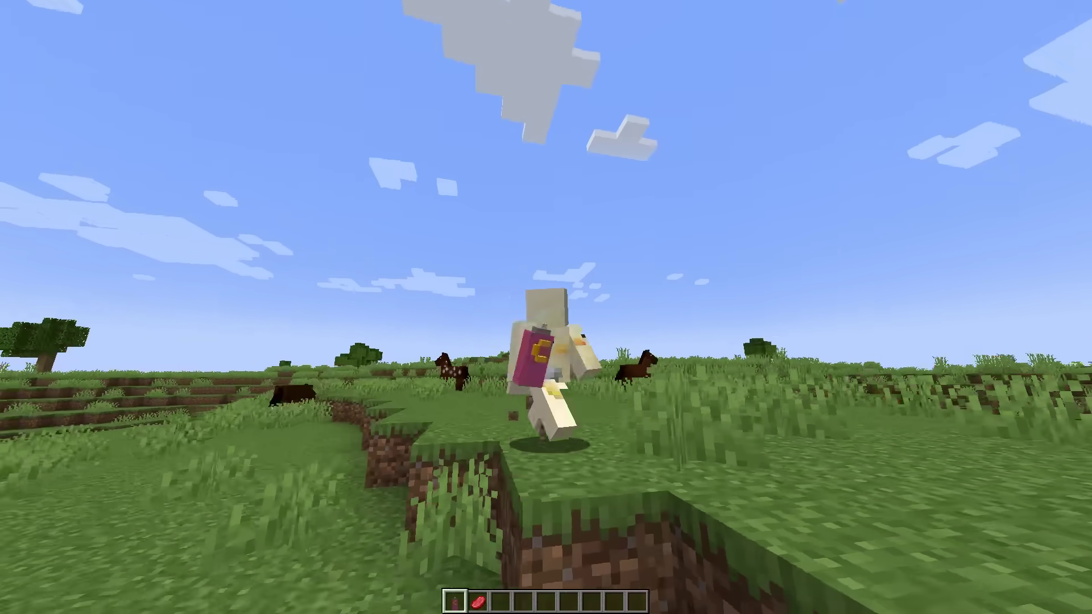
pyautogui.press('F5')
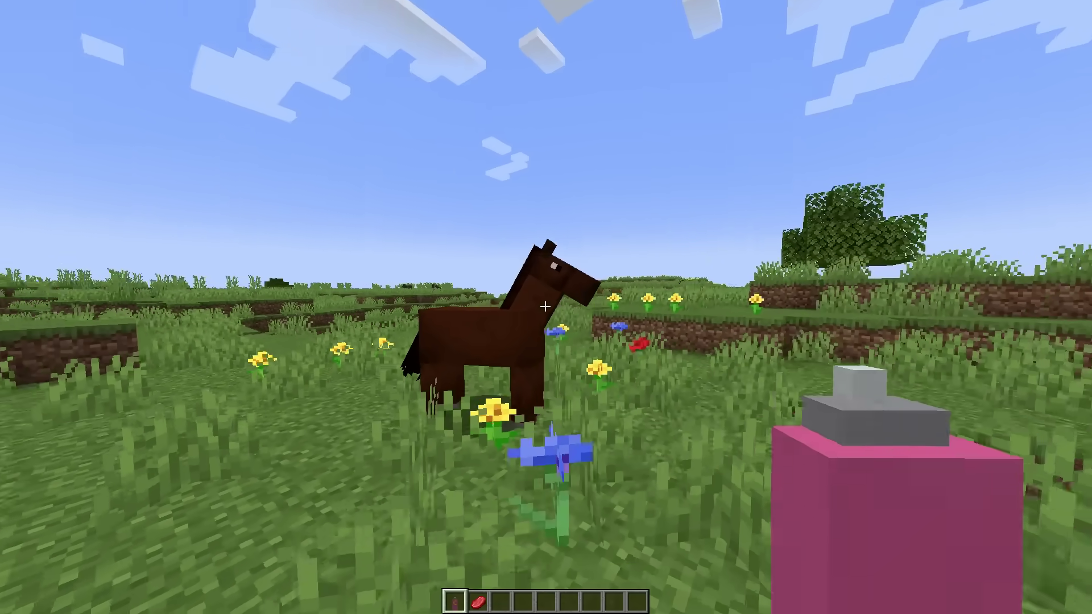
pyautogui.press('w')
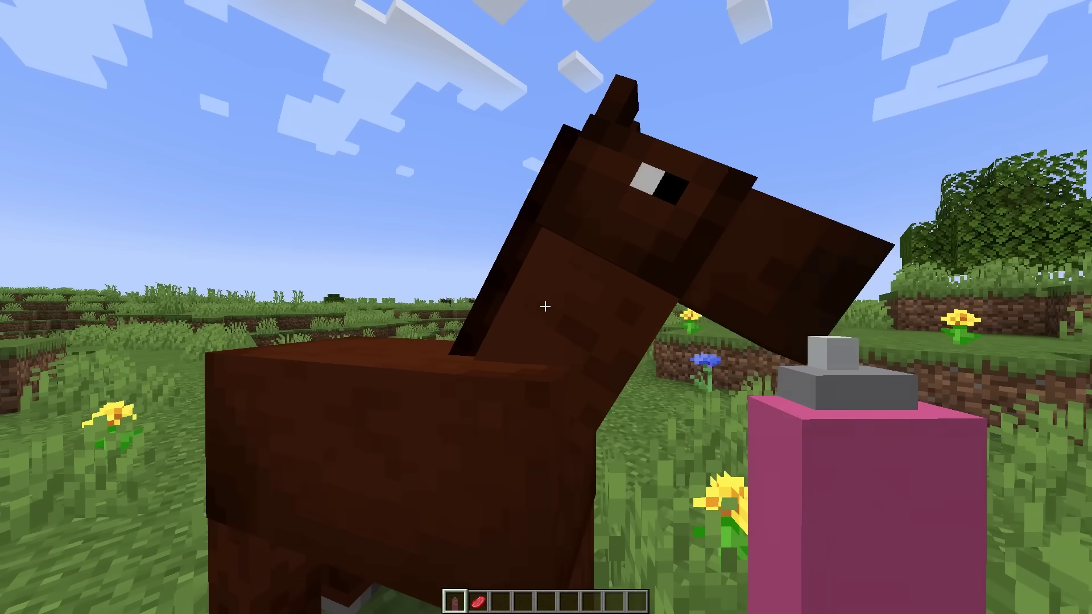
pyautogui.press('s')
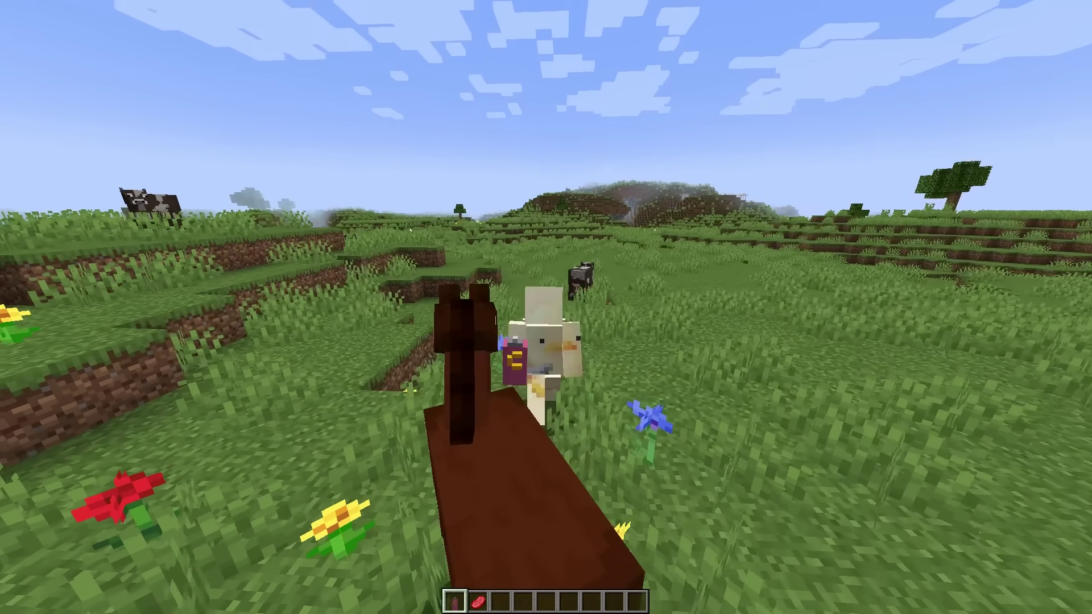
pyautogui.press('shift')
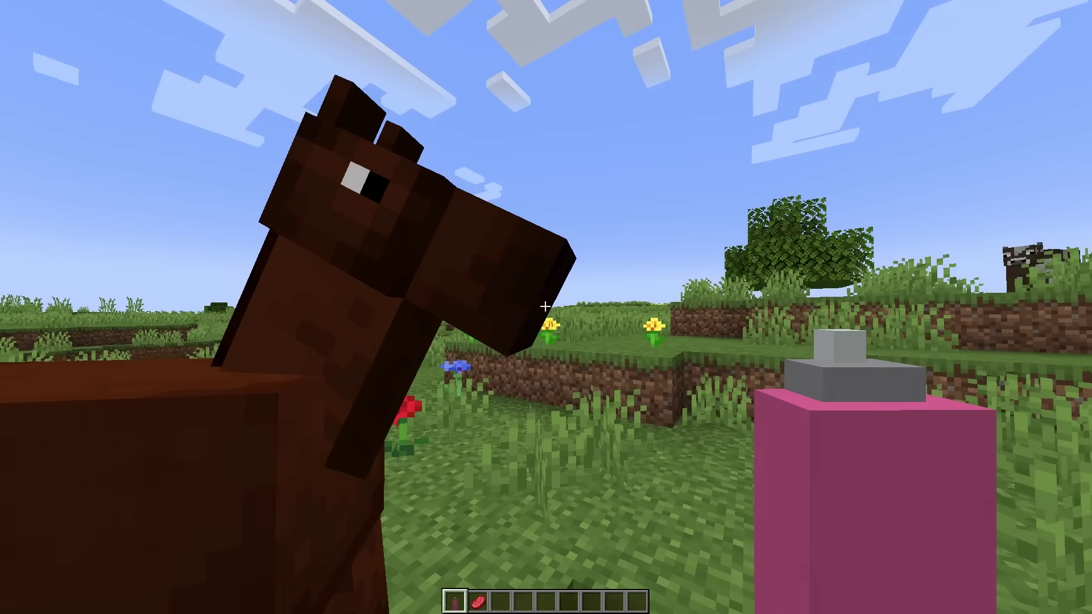
pyautogui.press('F5')
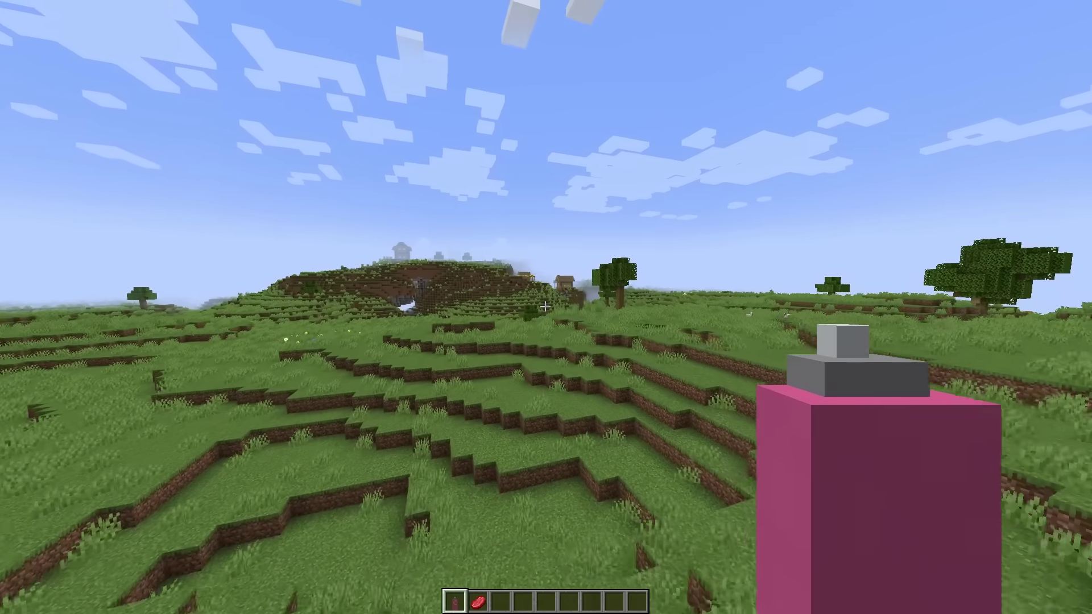
# - Travel across the plains to the village and hit the villager in the pit with the canister
pyautogui.press('w')
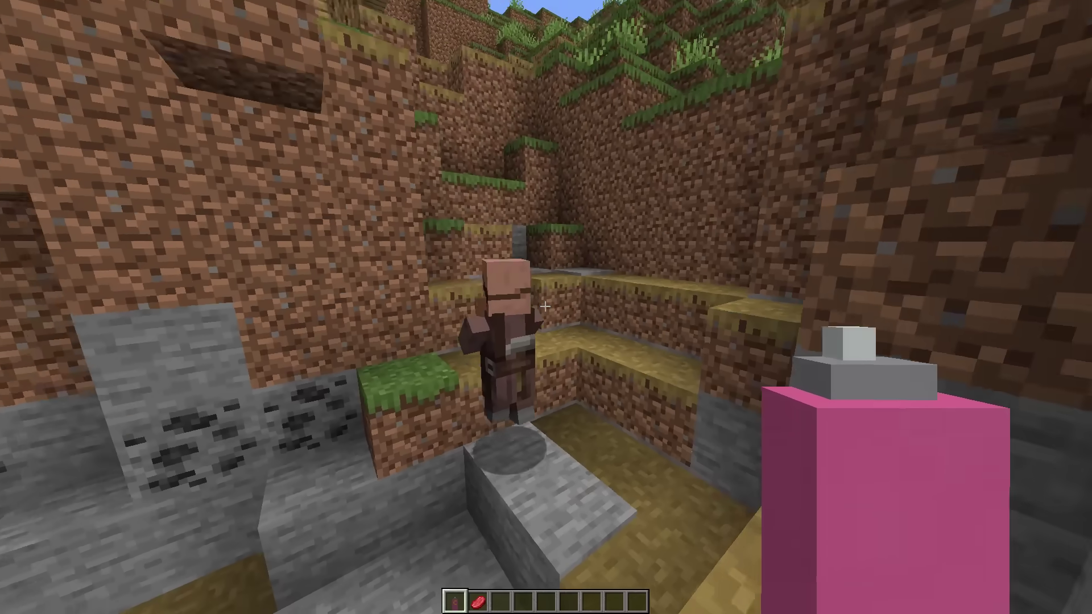
pyautogui.press('w')
pyautogui.press('w')
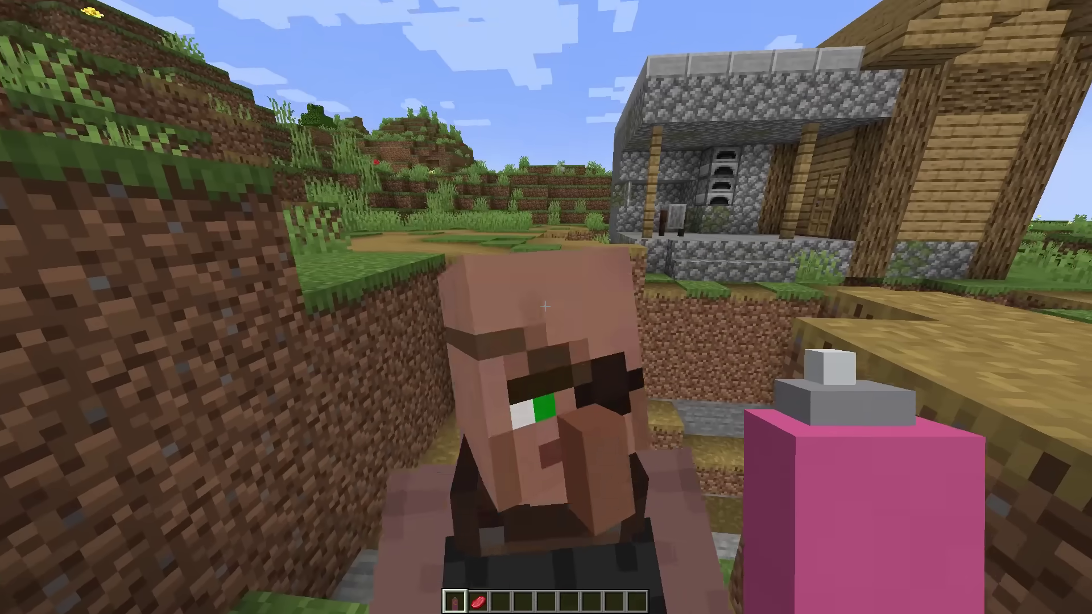
pyautogui.click(545, 307)
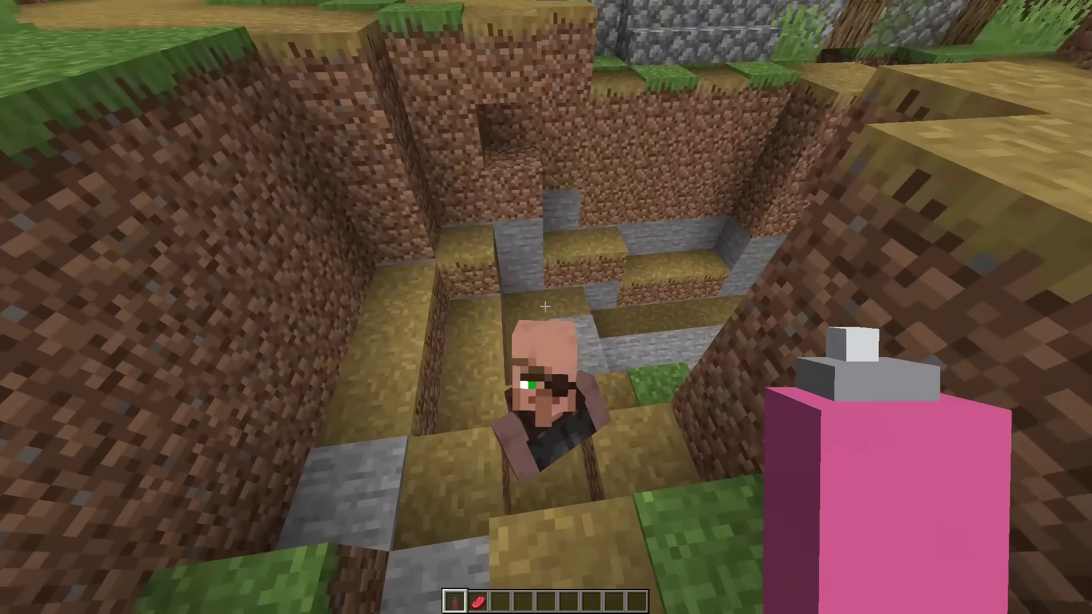
# - Follow the villager out of the pit and look around the village with the canister in hand
pyautogui.press('w')
pyautogui.press('w')
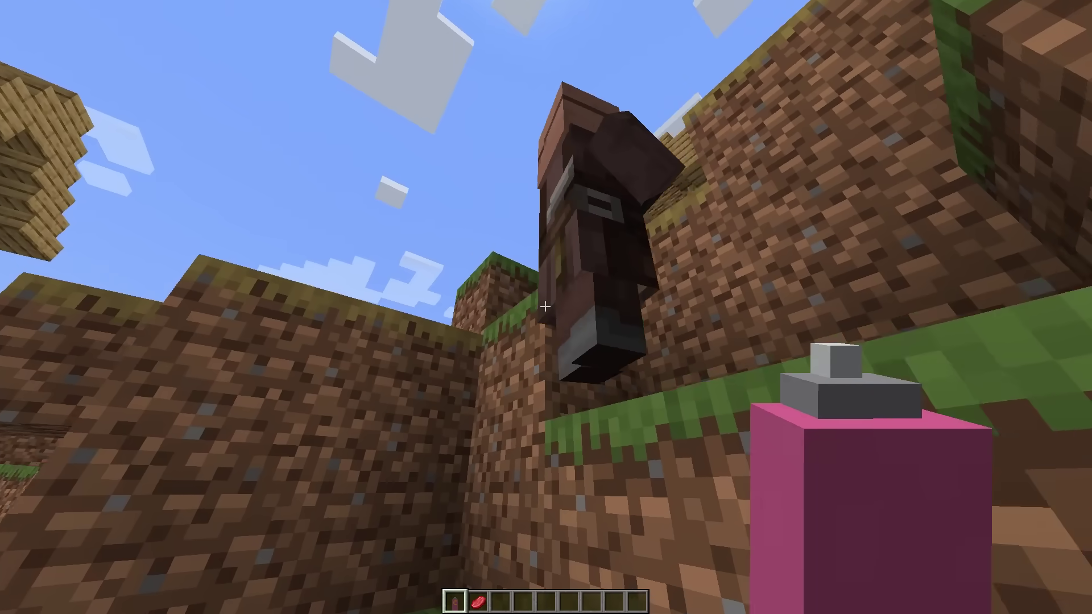
pyautogui.press('w')
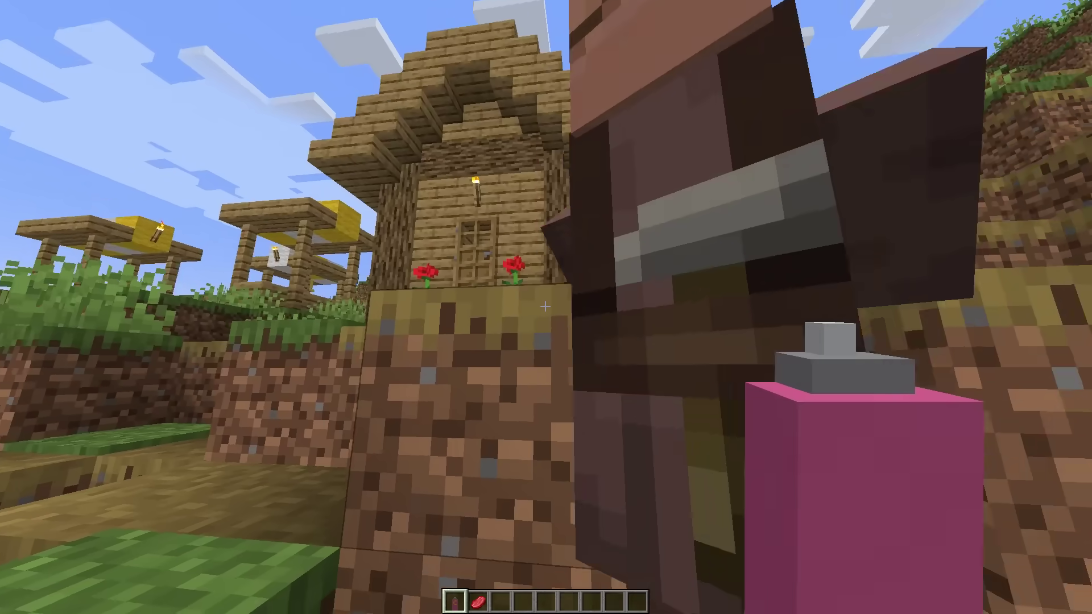
pyautogui.press('w')
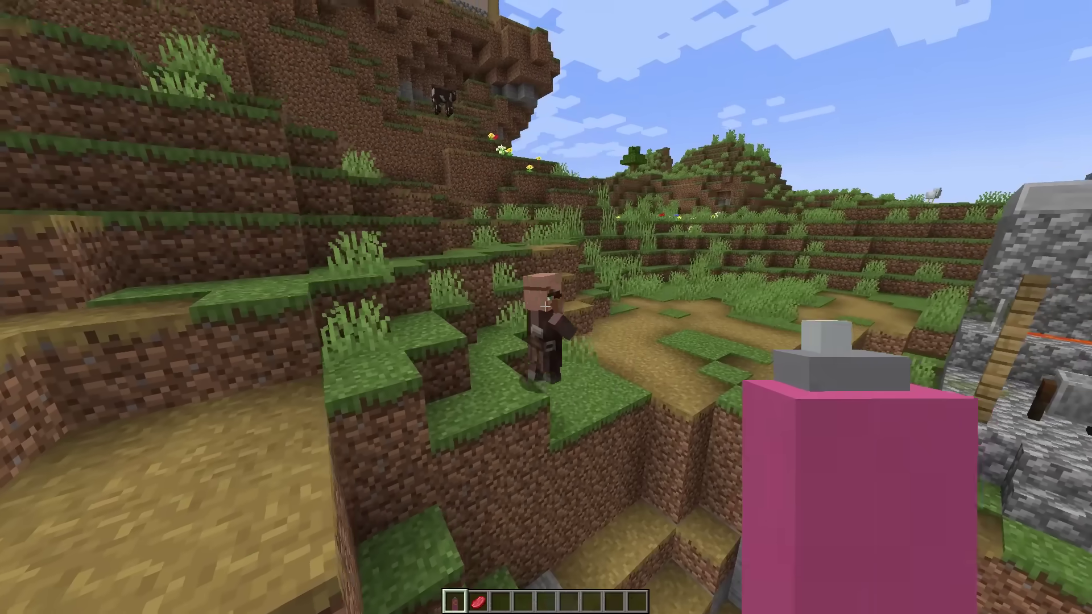
pyautogui.press('w')
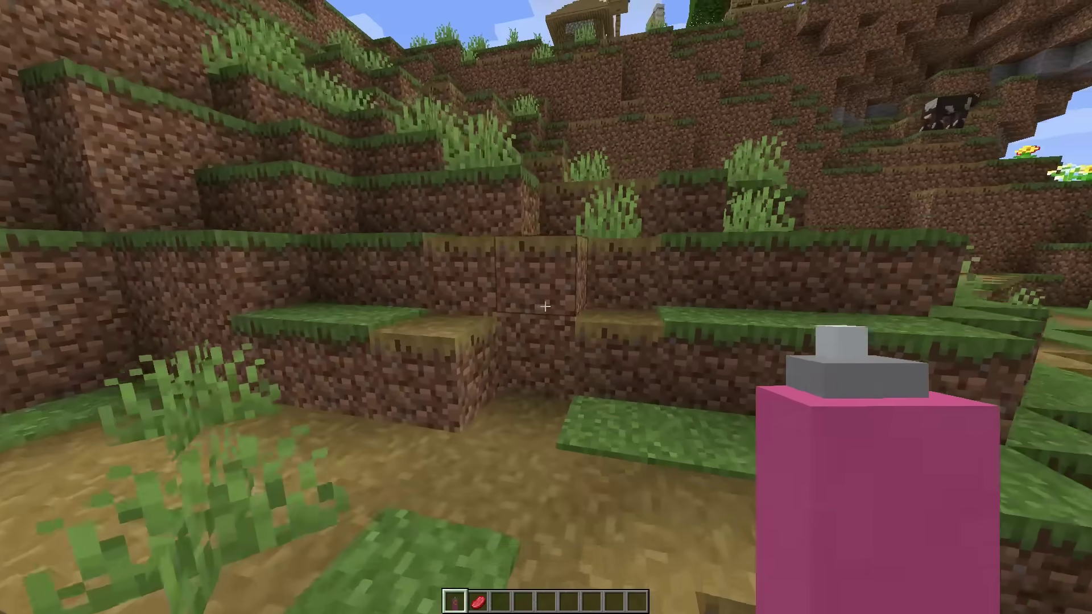
pyautogui.press('w')
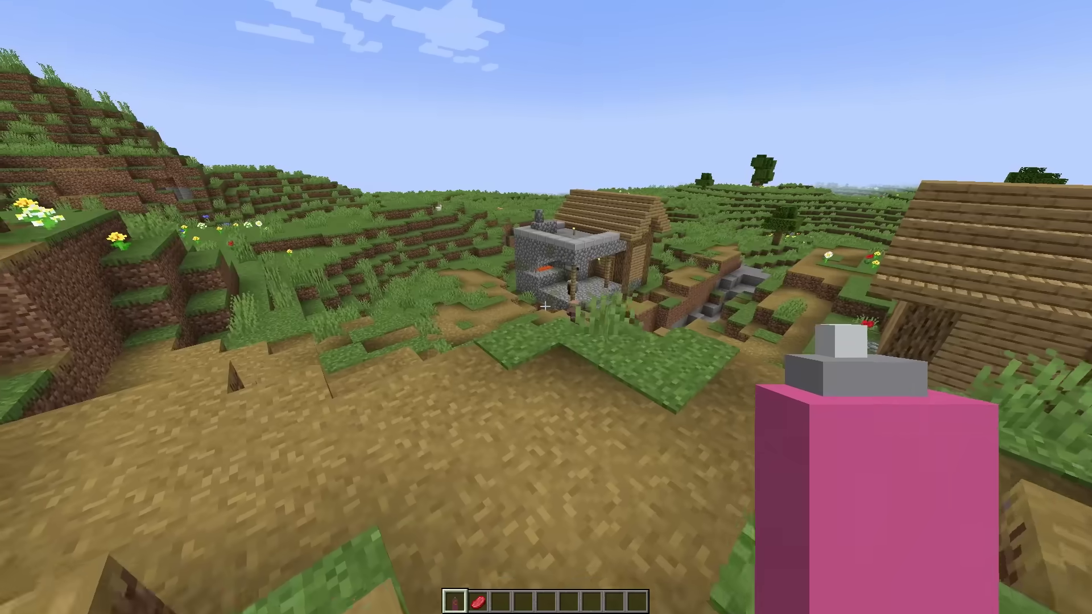
pyautogui.press('w')
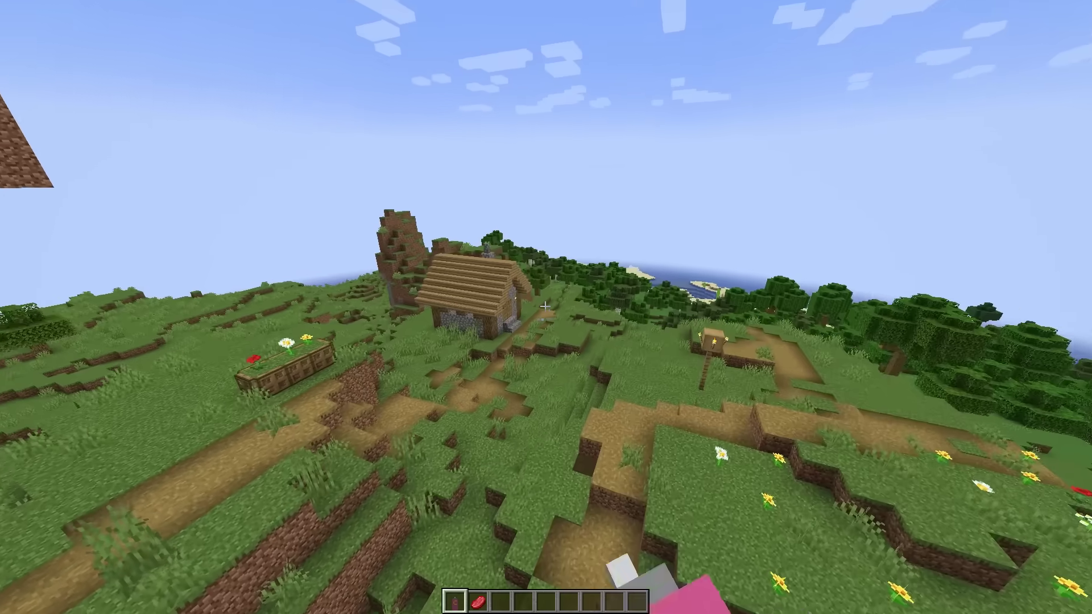
pyautogui.press('2')
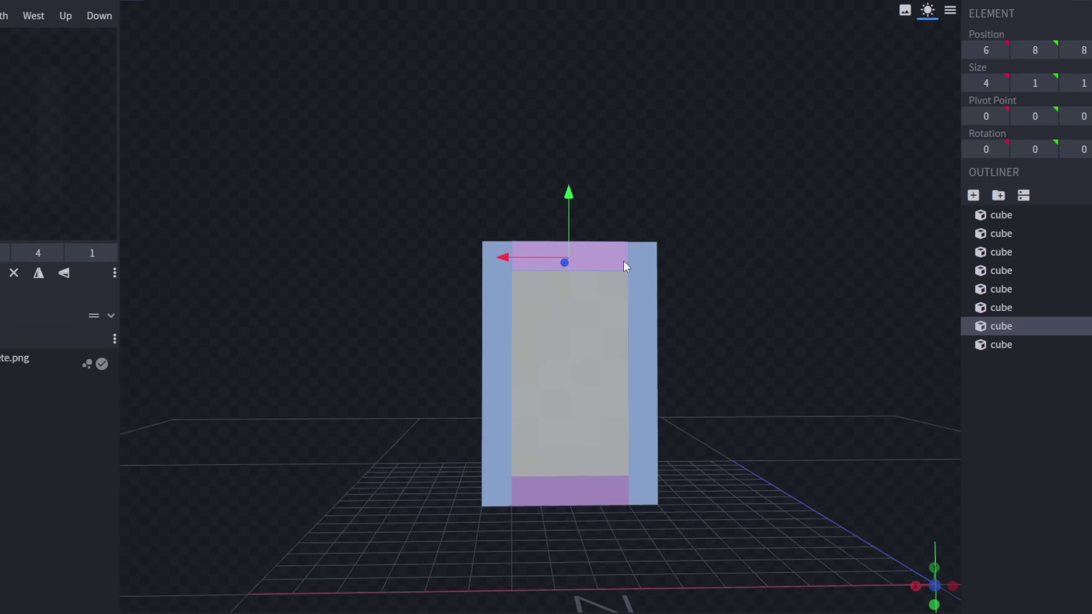
# - Switch to Blockbench and build a remote control body with a black-textured frame around a white front panel
pyautogui.moveTo(607, 261); pyautogui.dragTo(609, 233)
pyautogui.scroll(5, 380, 300)
pyautogui.moveTo(868, 357); pyautogui.dragTo(927, 407)
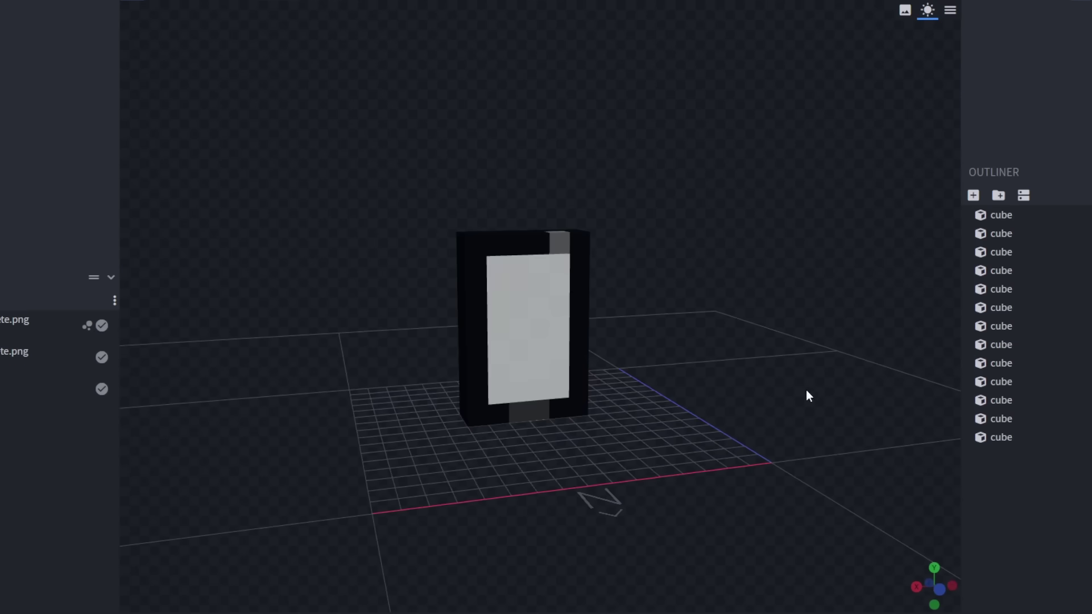
# - Add six button cubes in two columns on the white panel, textured dark blue, green, red, light blue and grey
pyautogui.moveTo(807, 390); pyautogui.dragTo(484, 298)
pyautogui.scroll(-3, 507, 512)
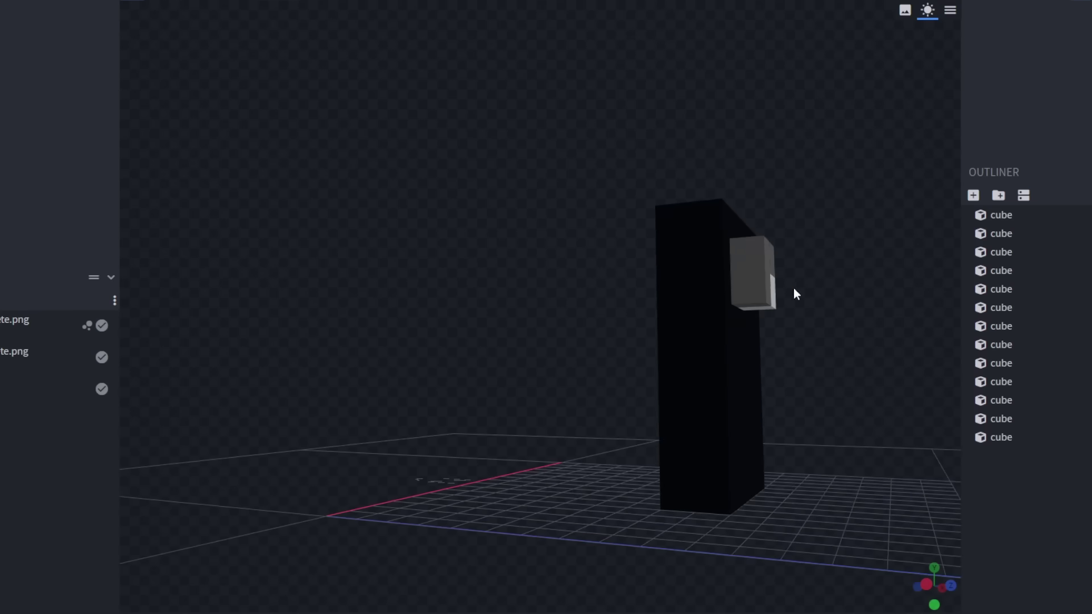
pyautogui.moveTo(795, 293); pyautogui.dragTo(827, 403)
pyautogui.moveTo(749, 390); pyautogui.dragTo(459, 343)
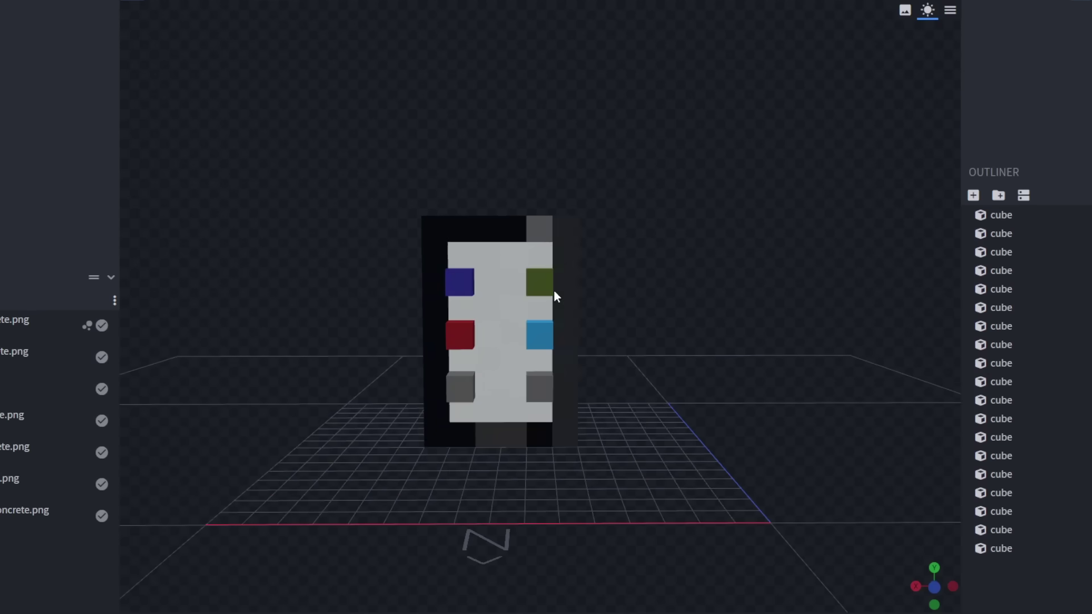
pyautogui.moveTo(539, 340); pyautogui.dragTo(670, 336)
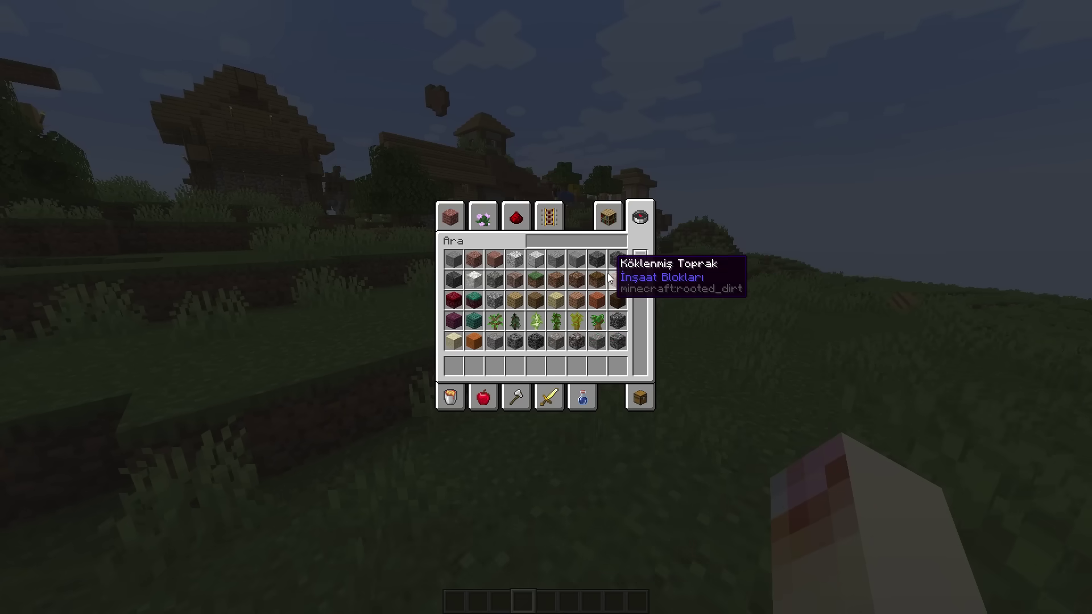
# - Switch to Minecraft, search the creative inventory for "ölm", equip the remote control item, and check it in third-person view
pyautogui.click(453, 260)
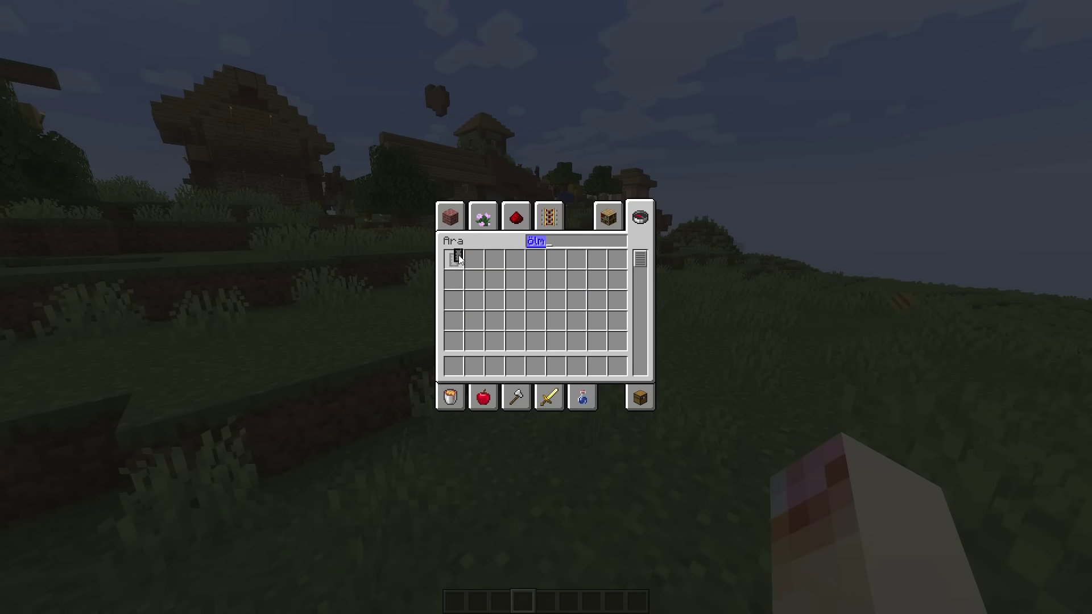
pyautogui.click(454, 365)
pyautogui.press('Escape')
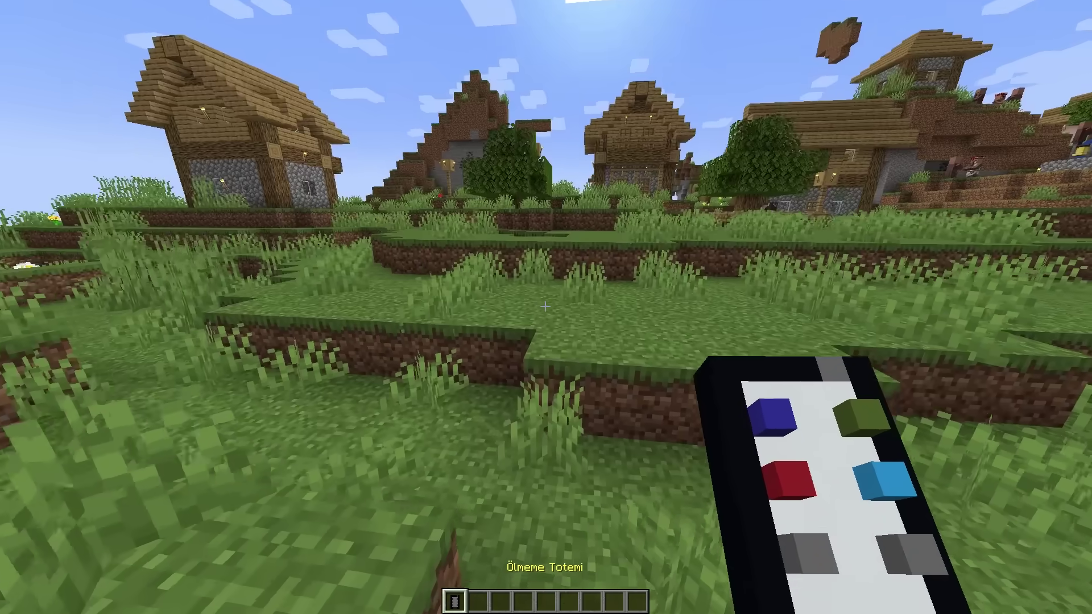
pyautogui.press('F5')
pyautogui.press('F5')
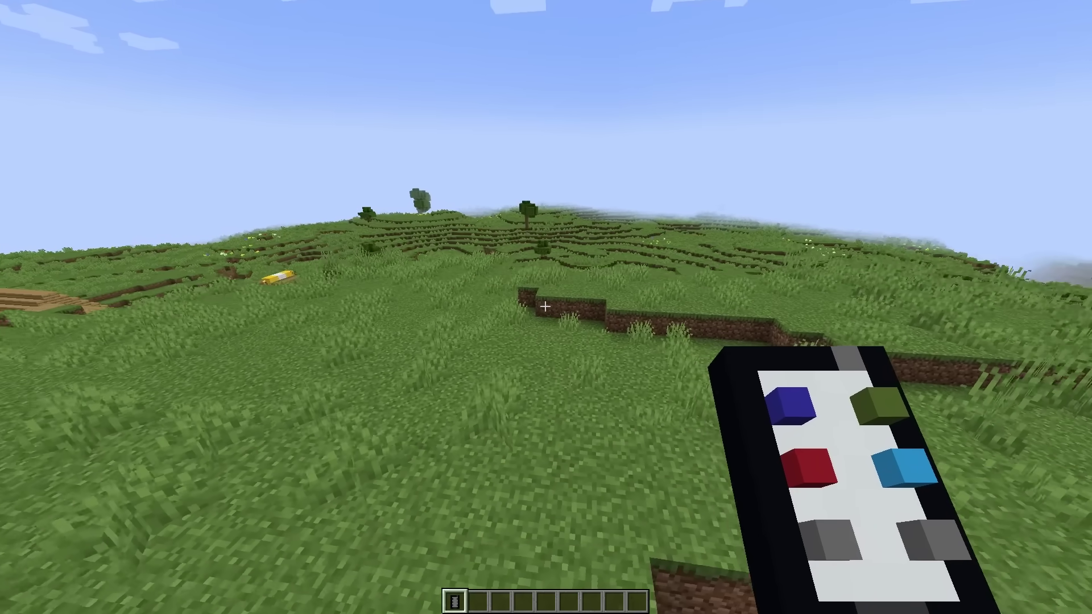
# - Set the spawn point at the current location with the /spawnpoint command
pyautogui.write('/spawnpoint')
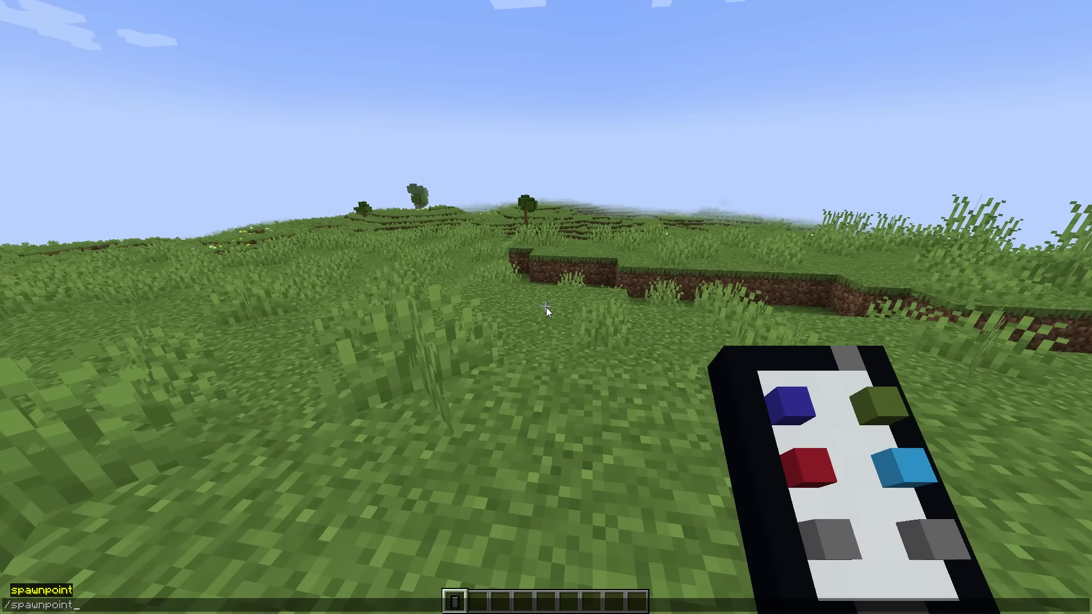
pyautogui.press('Tab')
pyautogui.press('Return')
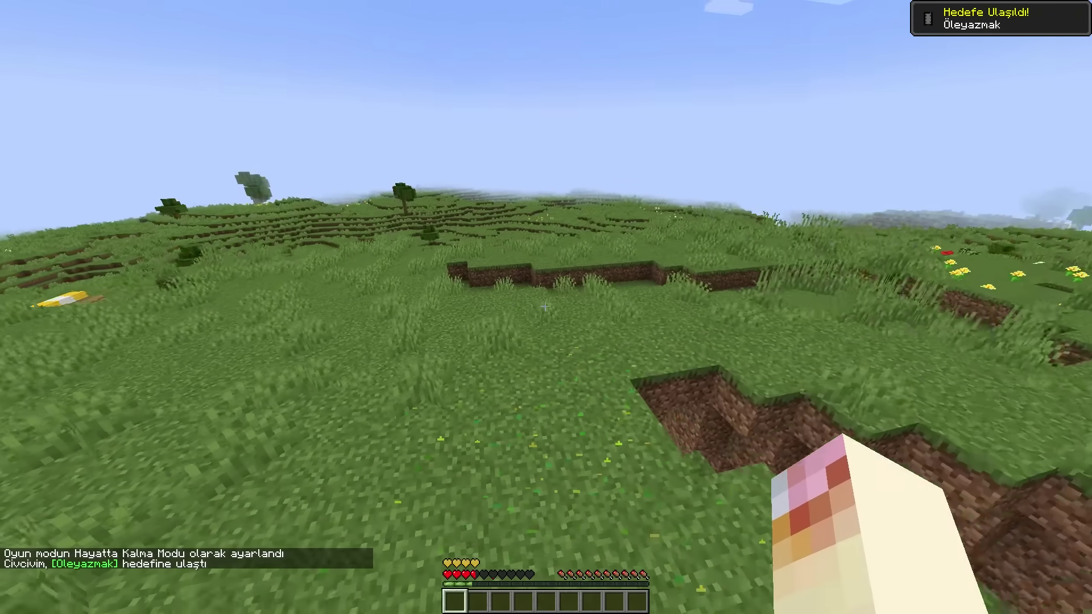
# - Equip another remote control in Creative mode and trigger its totem effect with a fall in Survival mode
pyautogui.press('e')
pyautogui.press('e')
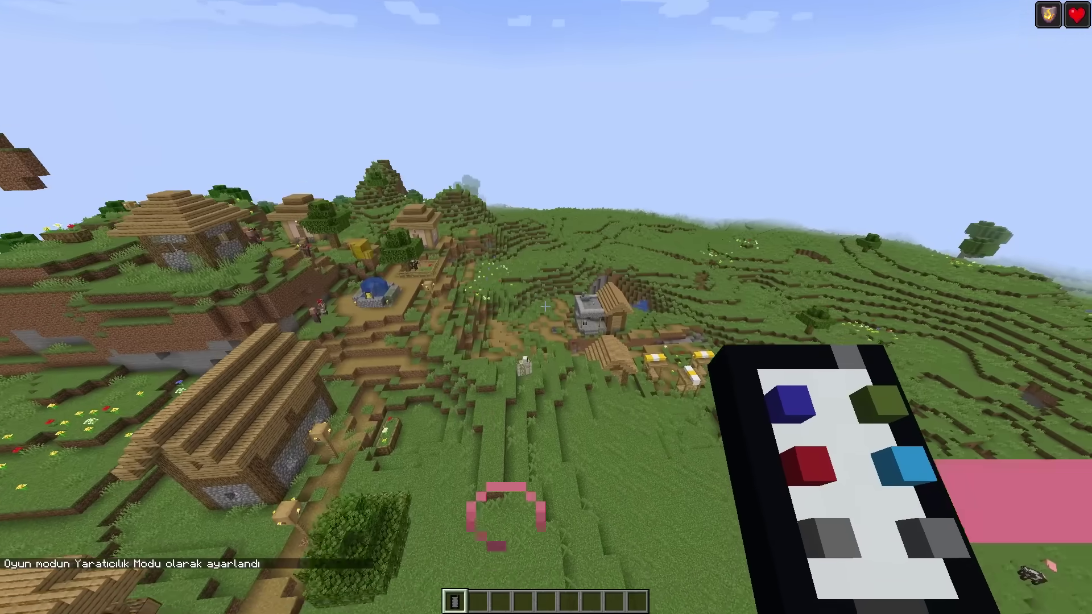
pyautogui.rightClick(545, 307)
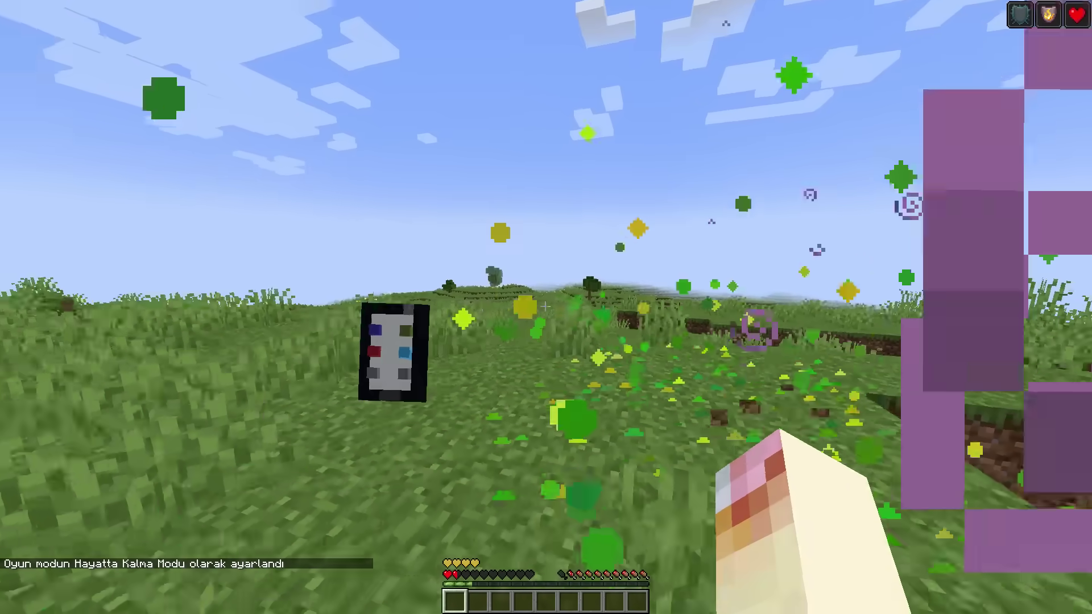
pyautogui.press('F5')
pyautogui.press('F5')
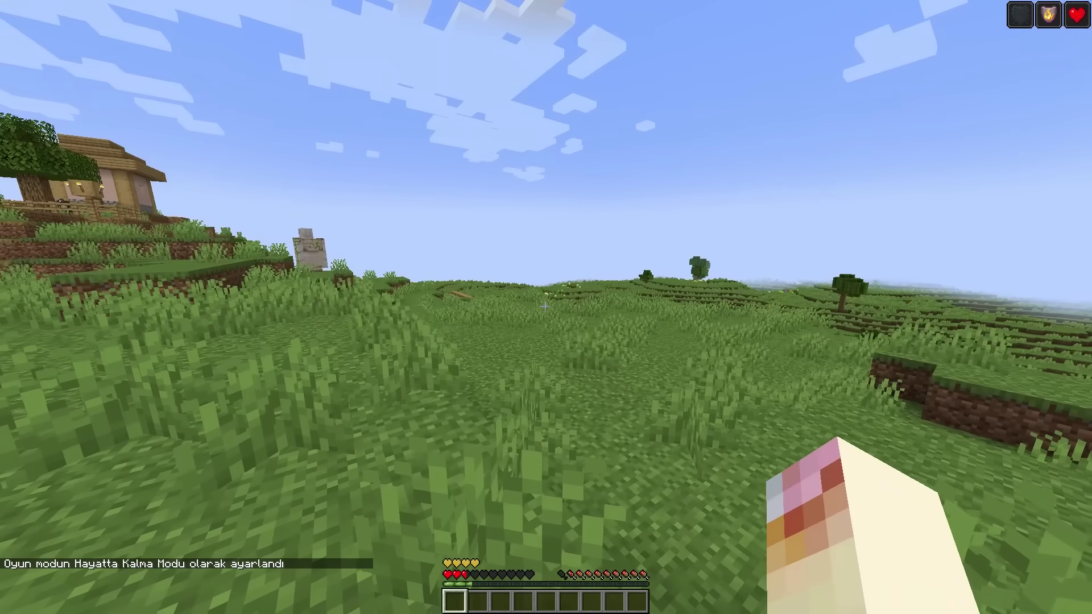
# - Switch to Creative mode, take a new remote control into the first hotbar slot, and return to Survival mode
pyautogui.press('e')
pyautogui.press('e')
pyautogui.hotkey('F3', 'F4')
pyautogui.press('e')
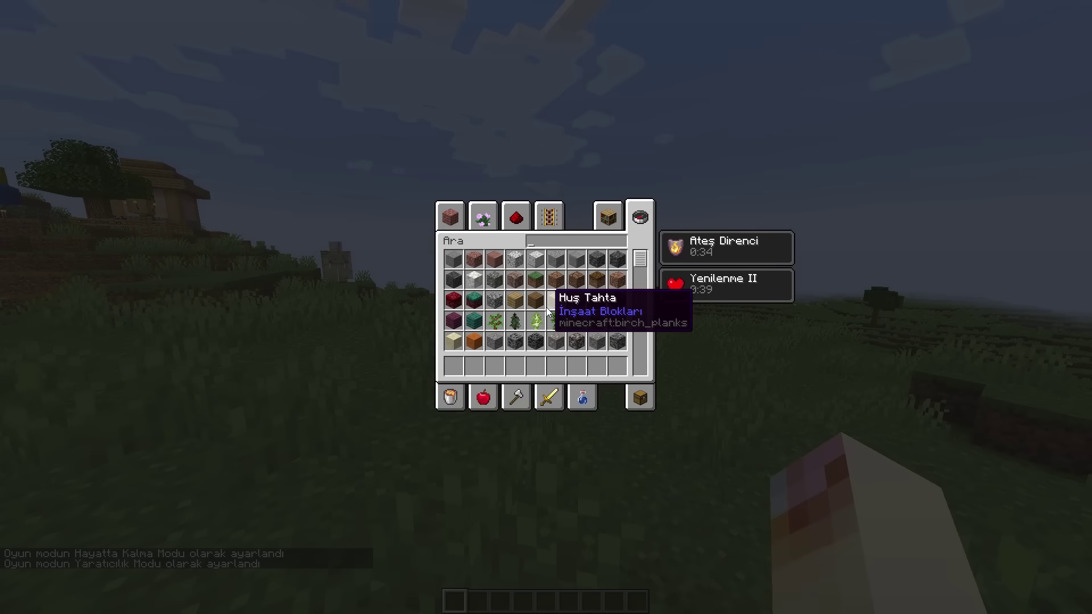
pyautogui.press('1')
pyautogui.press('e')
pyautogui.hotkey('F3', 'F4')
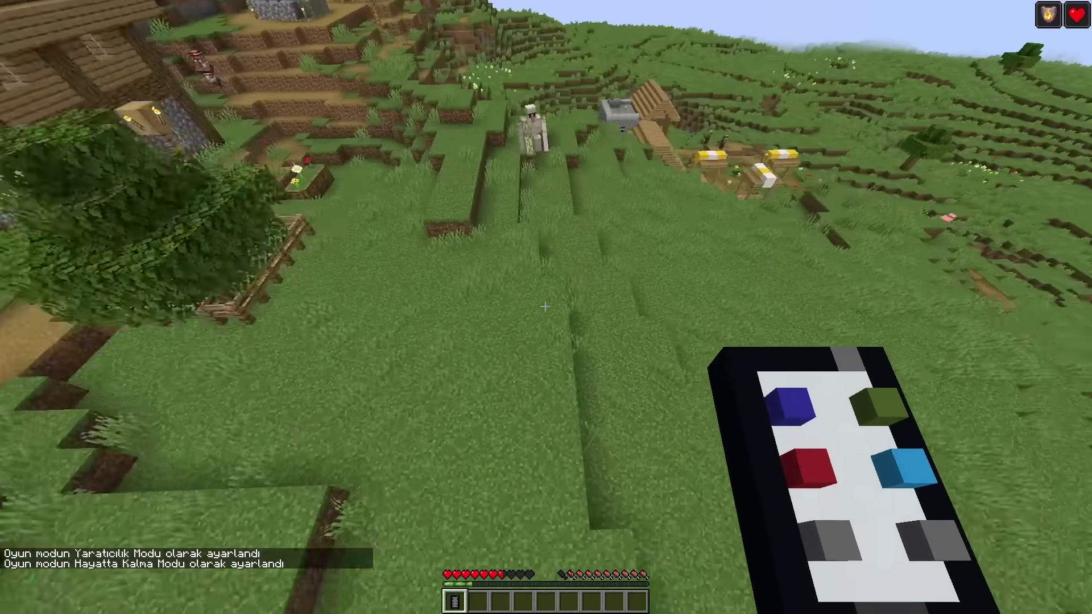
# - Trigger the new remote control's totem effect with another fall near the village and walk to the well
pyautogui.rightClick(545, 307)
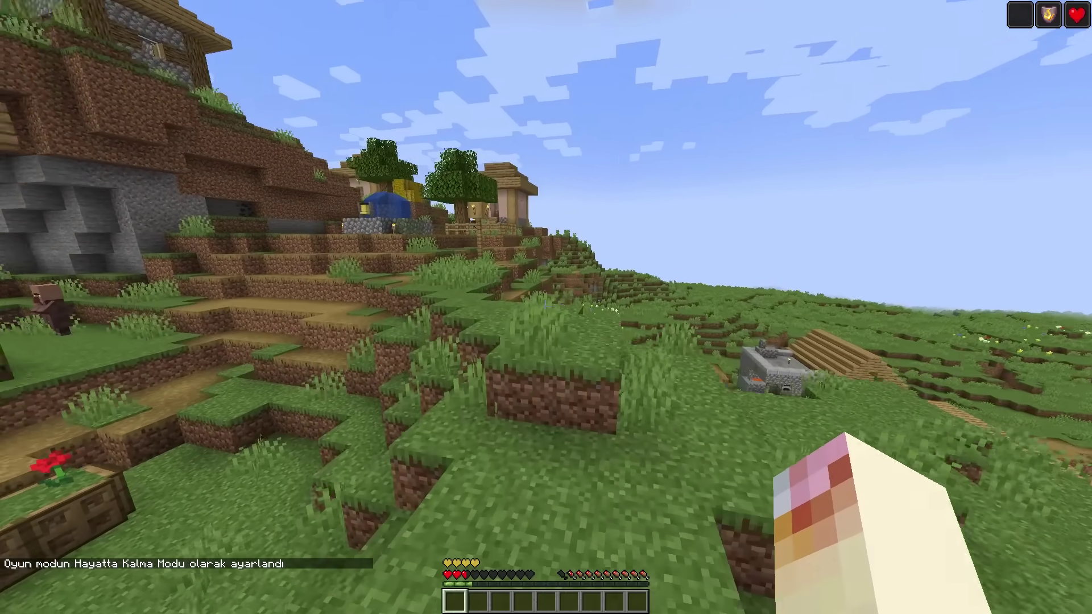
pyautogui.press('w')
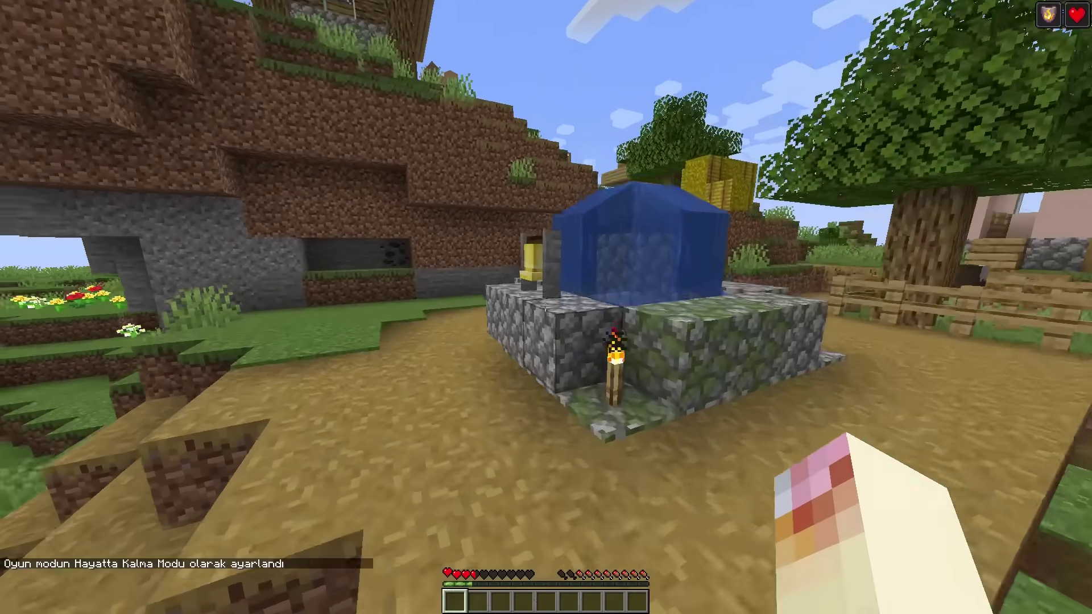
pyautogui.rightClick(546, 308)
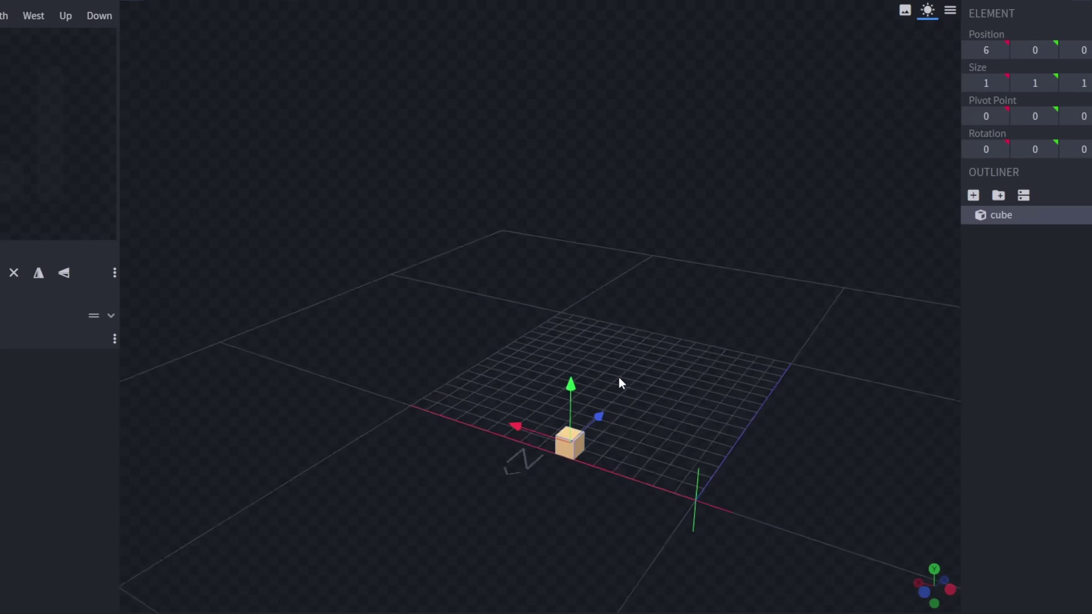
# - Build a handheld torch model from an upright handle, a 4 × 1 × 4 plate and a 2 × 2 × 2 top cube, and texture it
pyautogui.moveTo(596, 421); pyautogui.dragTo(755, 438)
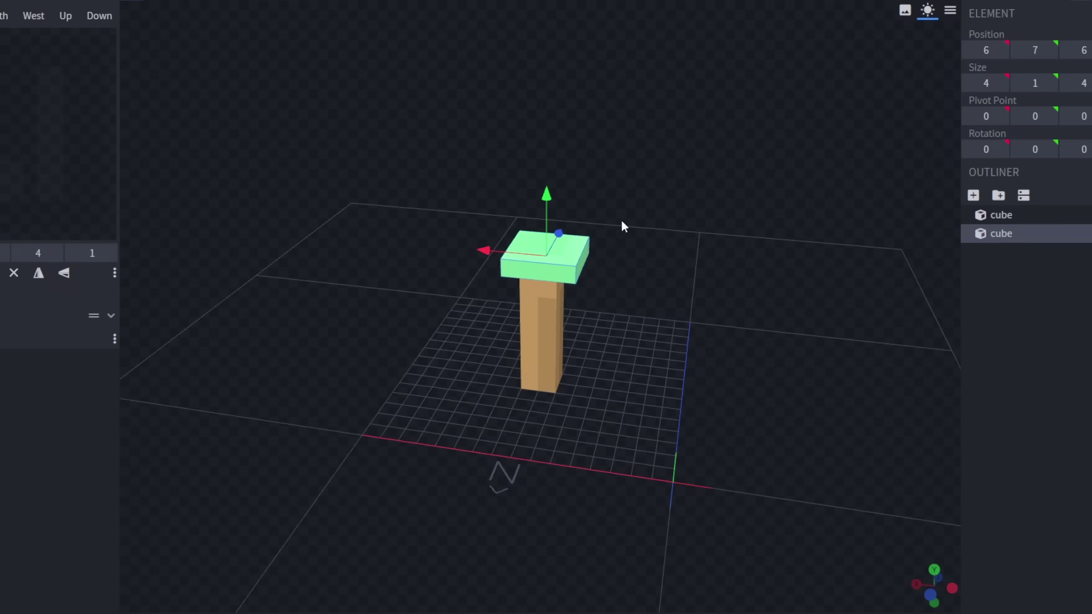
pyautogui.moveTo(610, 269); pyautogui.dragTo(724, 285)
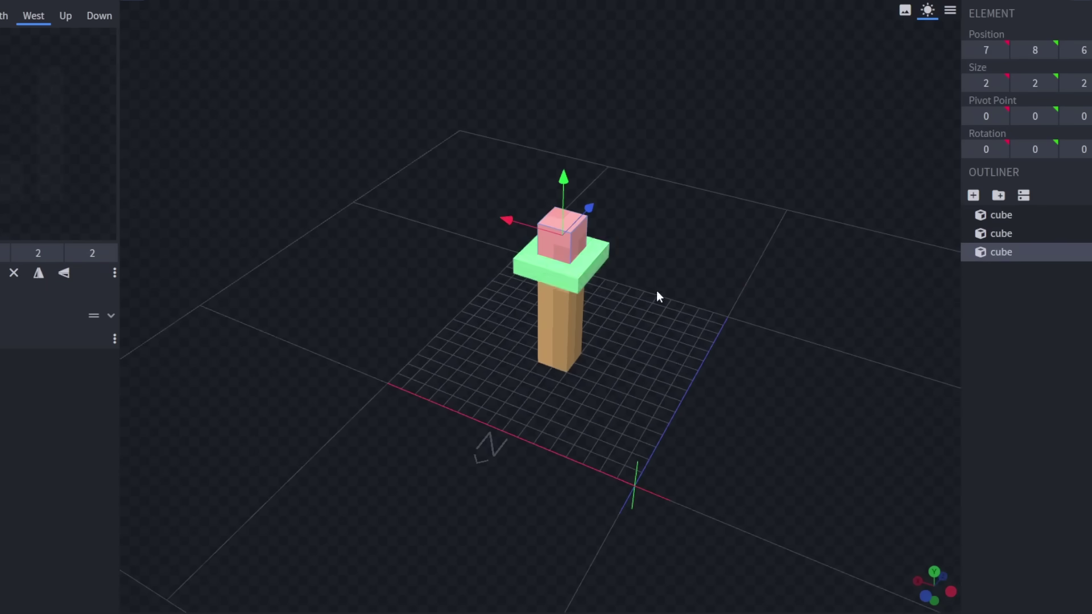
pyautogui.moveTo(657, 293); pyautogui.dragTo(708, 241)
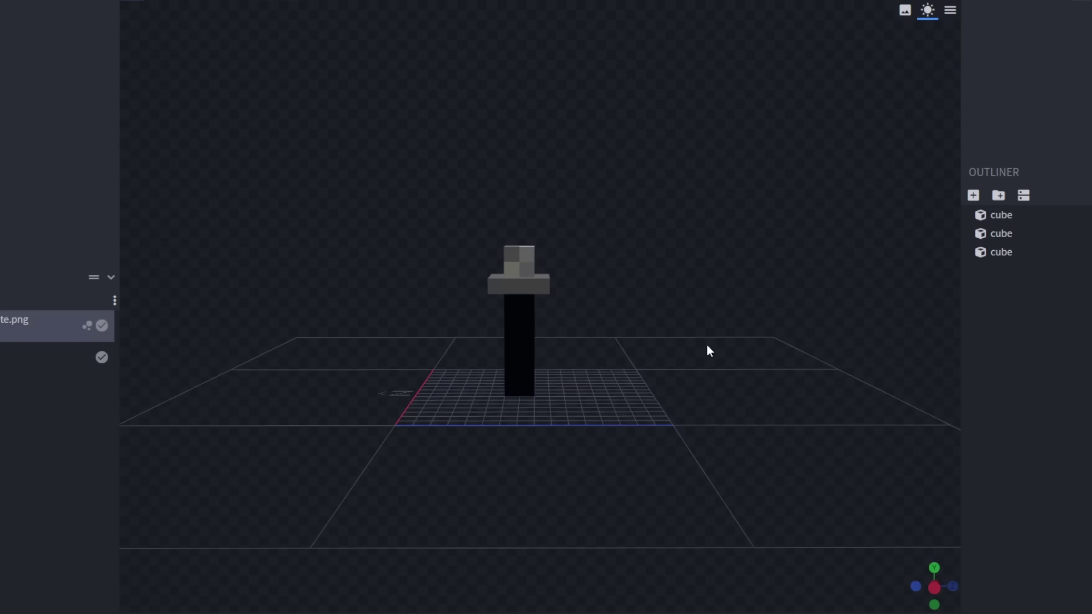
pyautogui.moveTo(707, 343); pyautogui.dragTo(738, 372, button='right')
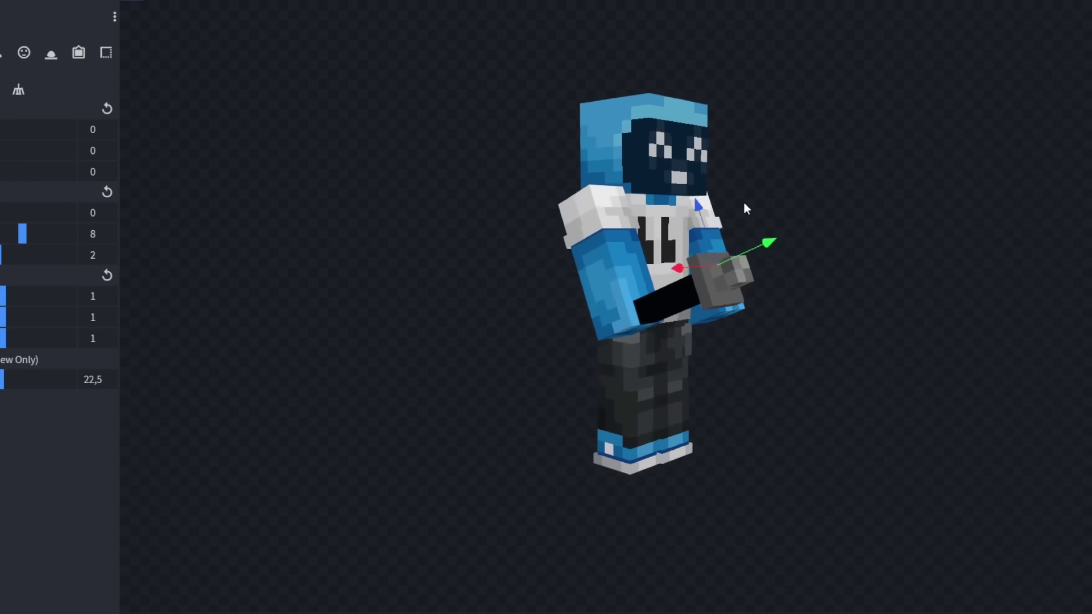
# - Rotate the handheld model to 62 on X and reposition it in the player's hand for the third-person display
pyautogui.moveTo(744, 202); pyautogui.dragTo(447, 252)
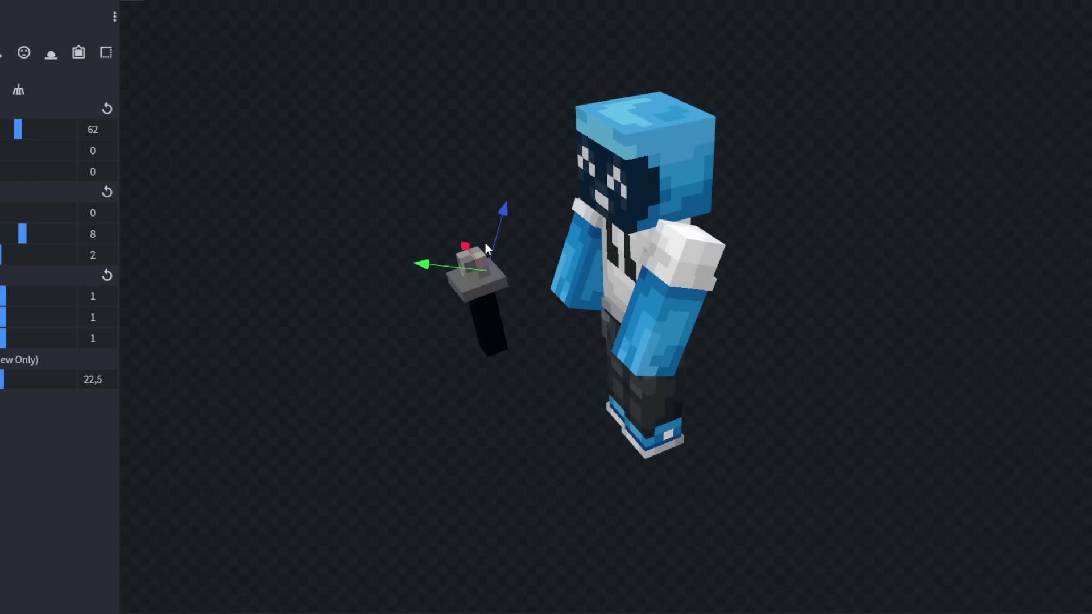
pyautogui.moveTo(486, 244); pyautogui.dragTo(504, 204)
pyautogui.moveTo(461, 251); pyautogui.dragTo(836, 304)
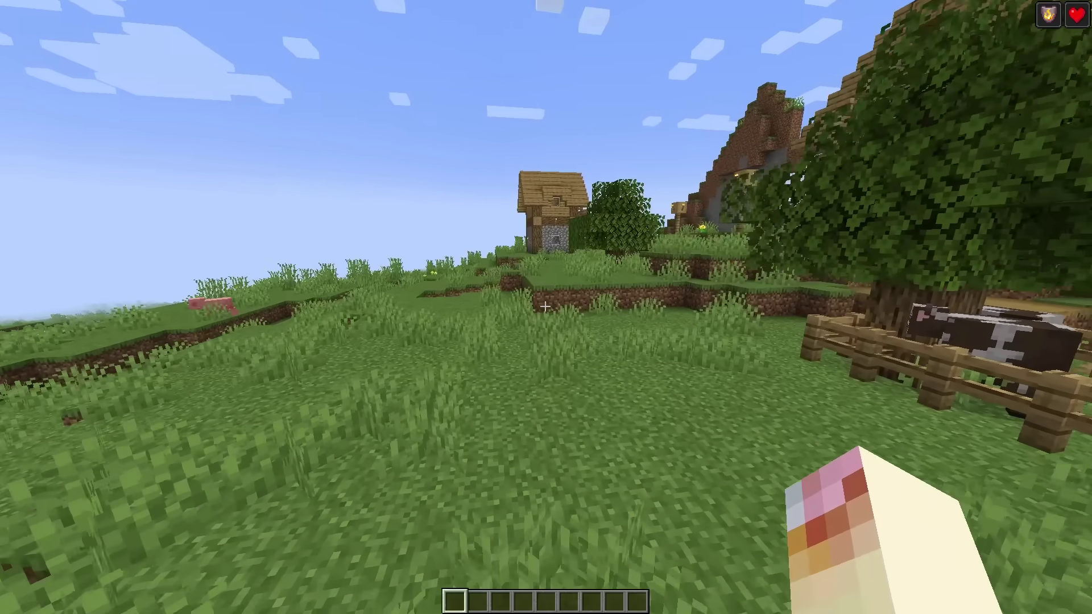
# - Take the torch (Meşale) from the Creative inventory into the first hotbar slot and check it in first- and third-person views
pyautogui.write('emeaş')
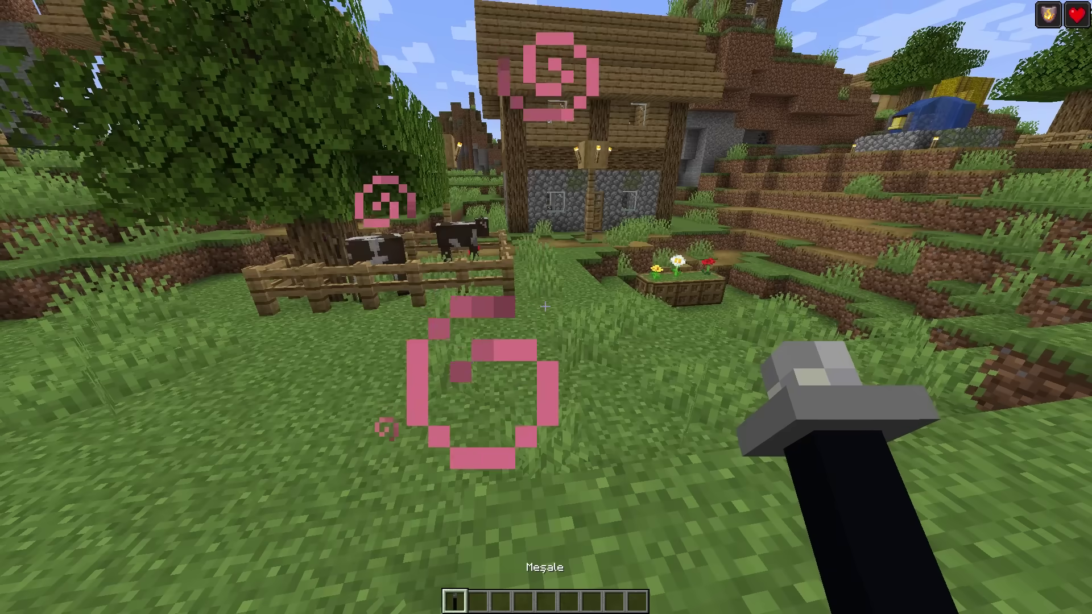
pyautogui.press('F5')
pyautogui.press('F5')
pyautogui.press('F5')
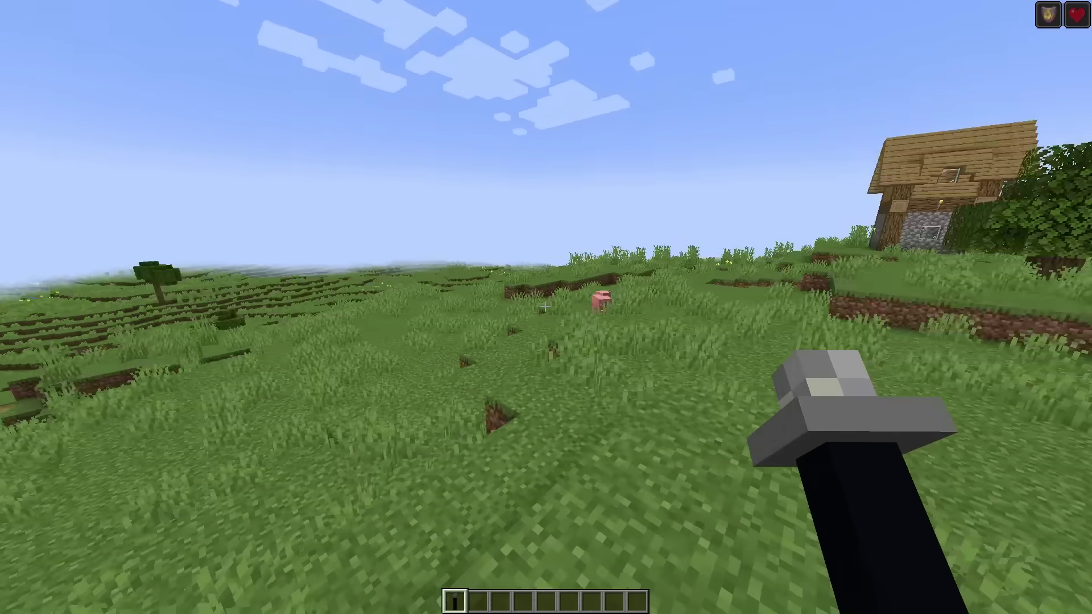
pyautogui.press('F5')
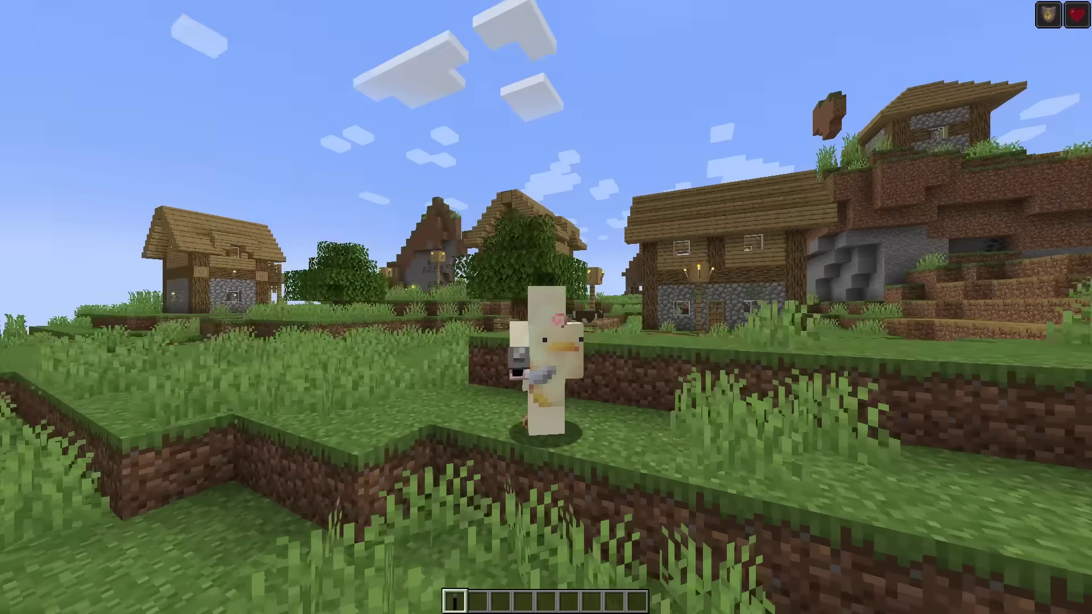
pyautogui.press('F5')
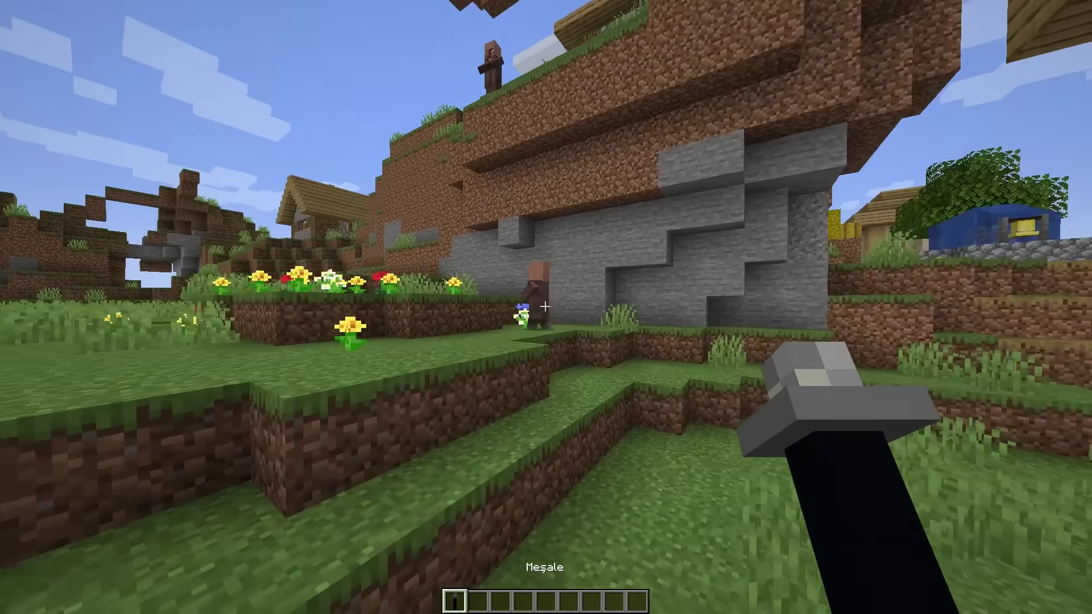
# - Swap between the empty second slot and the torch, and examine the held model from all camera perspectives around the village houses
pyautogui.press('2')
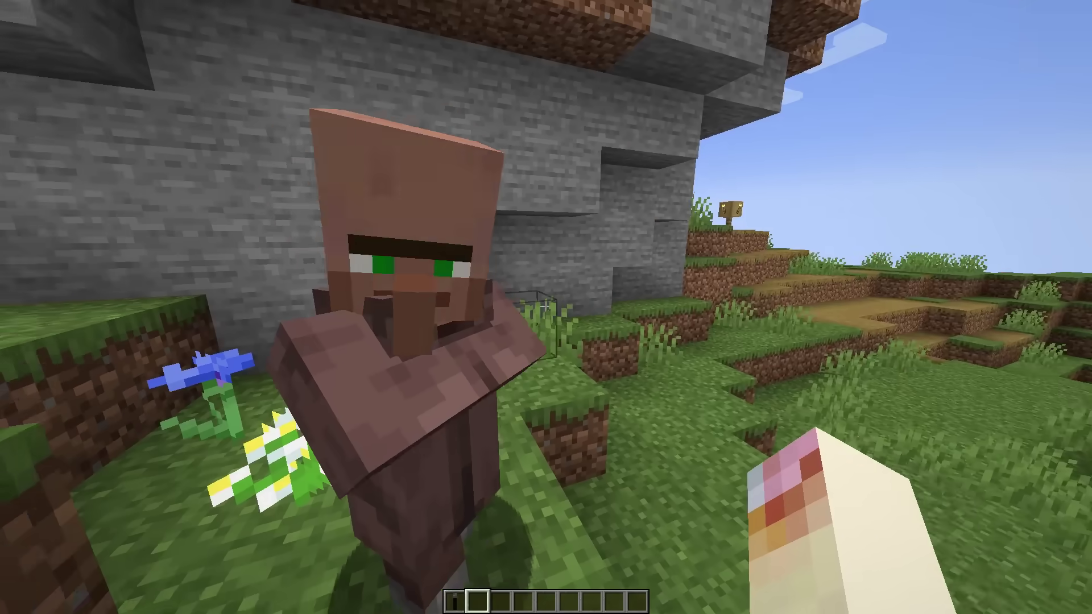
pyautogui.press('1')
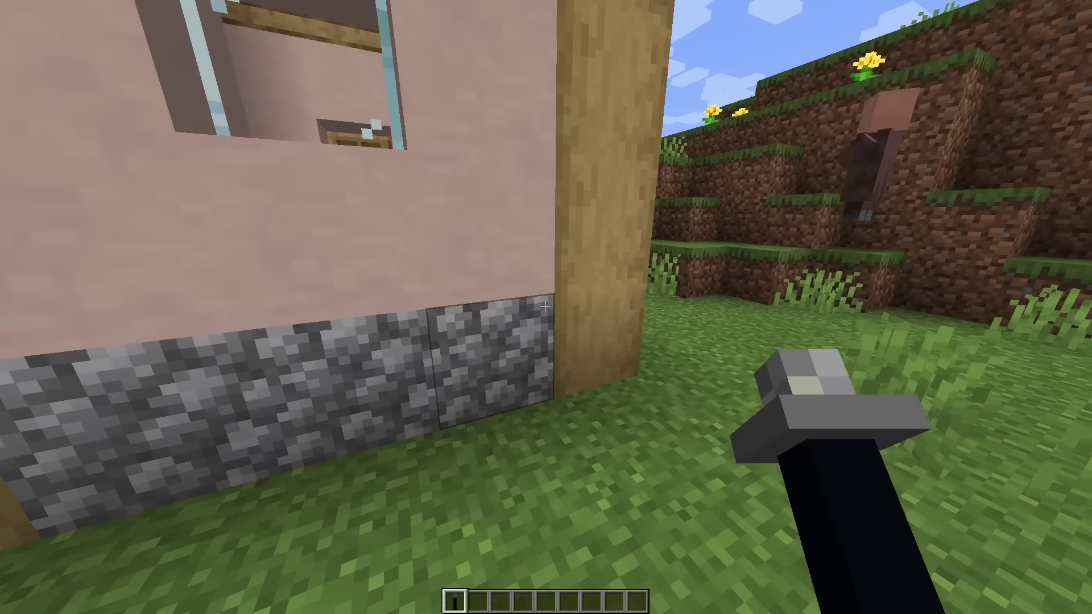
pyautogui.press('F5')
pyautogui.press('F5')
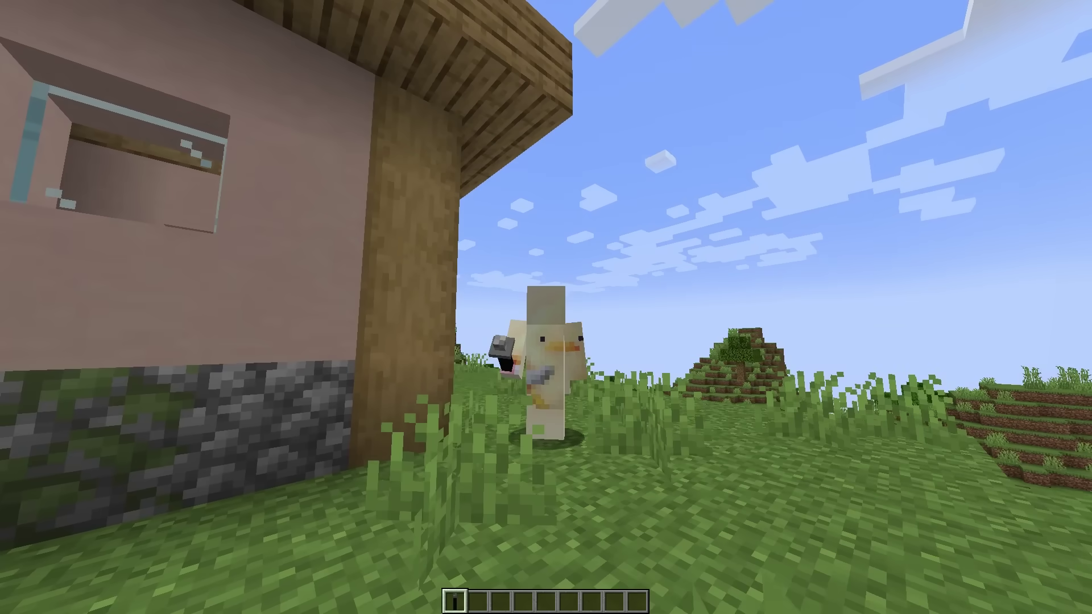
pyautogui.press('F5')
pyautogui.press('F5')
pyautogui.press('F5')
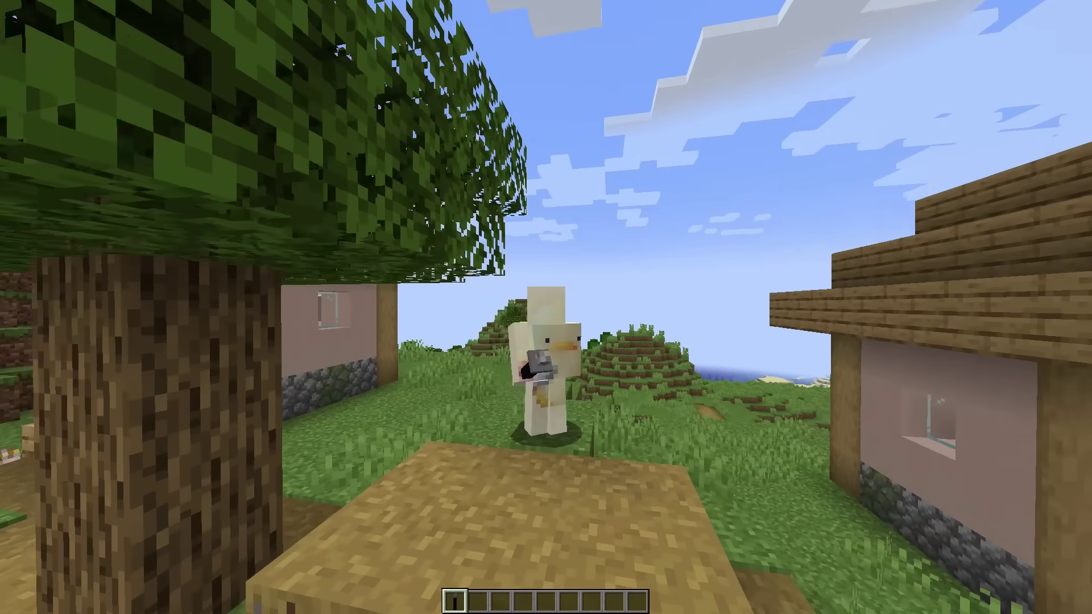
pyautogui.press('F5')
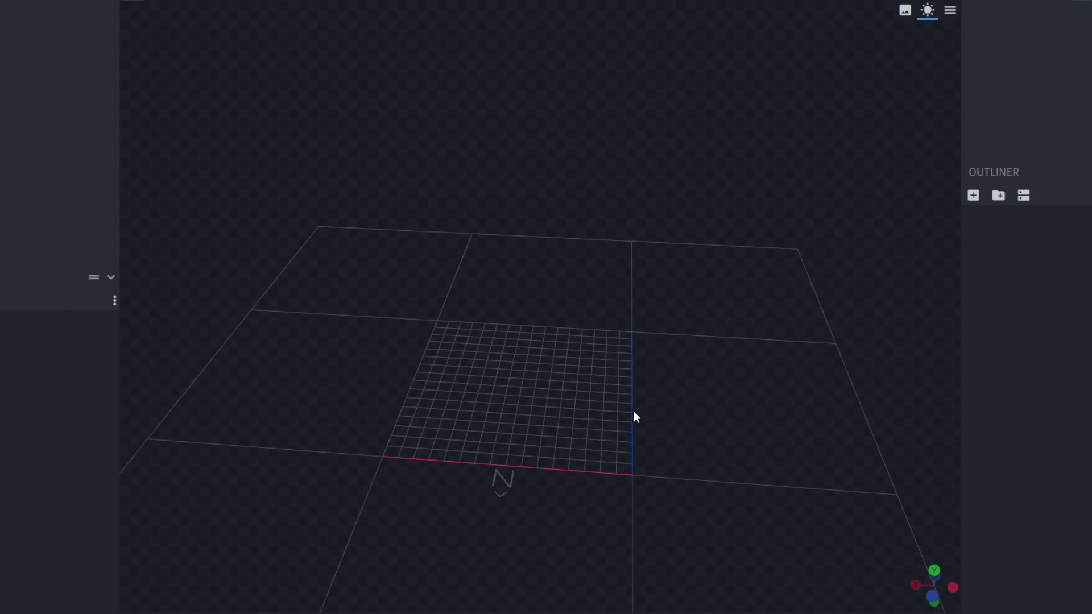
# - Build a shovel from a thin upright handle and tapering 2-unit-high slabs, and delete the 1 × 2 × 1 cube at its tip
pyautogui.moveTo(633, 410); pyautogui.dragTo(568, 311)
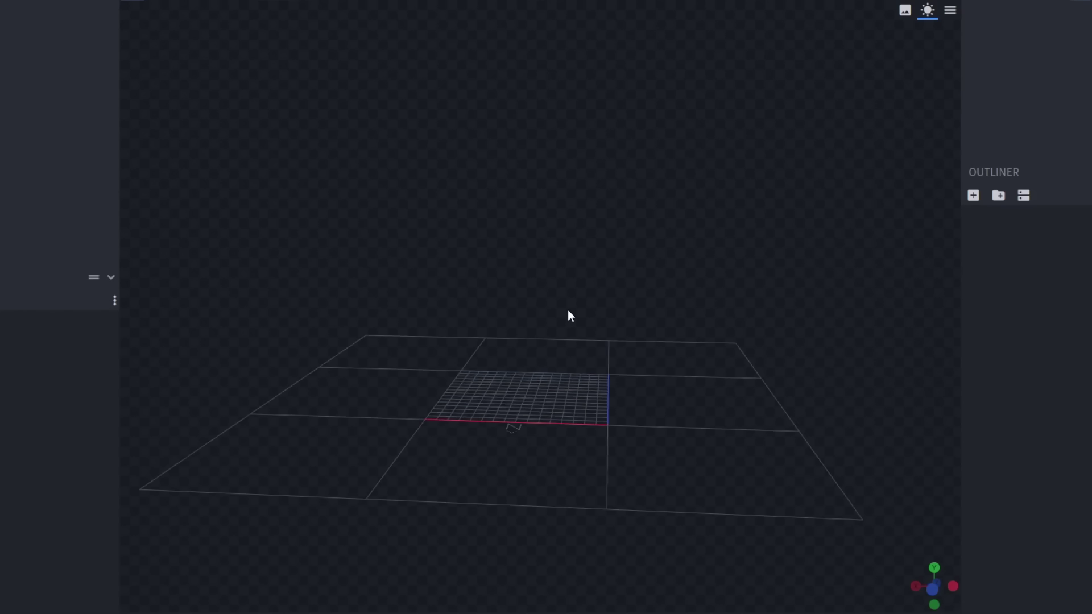
pyautogui.click(974, 196)
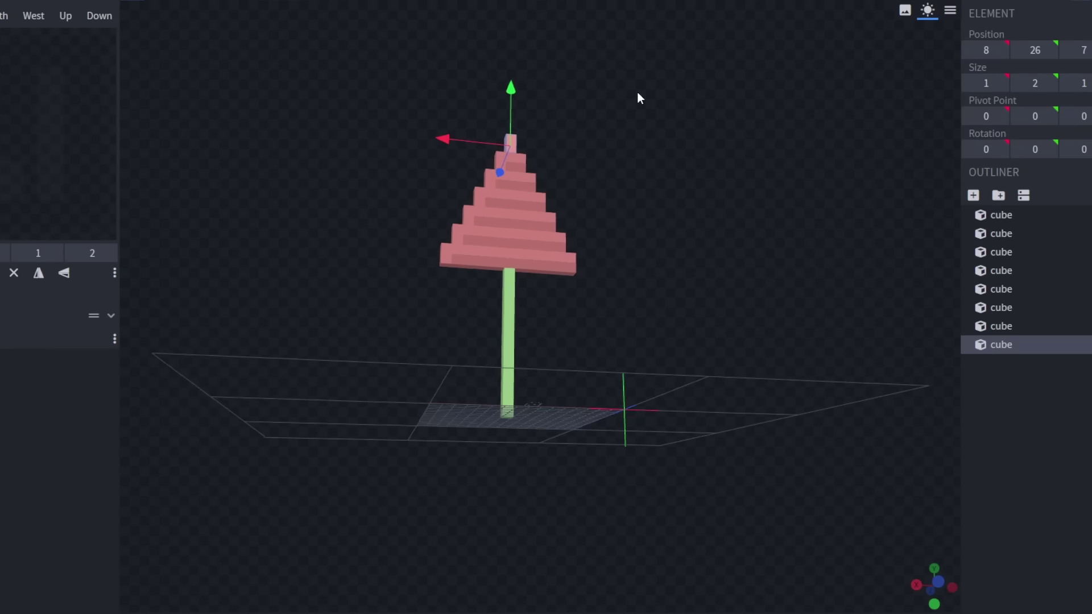
pyautogui.moveTo(637, 91); pyautogui.dragTo(597, 347)
pyautogui.click(515, 117)
pyautogui.press('Delete')
pyautogui.click(526, 205)
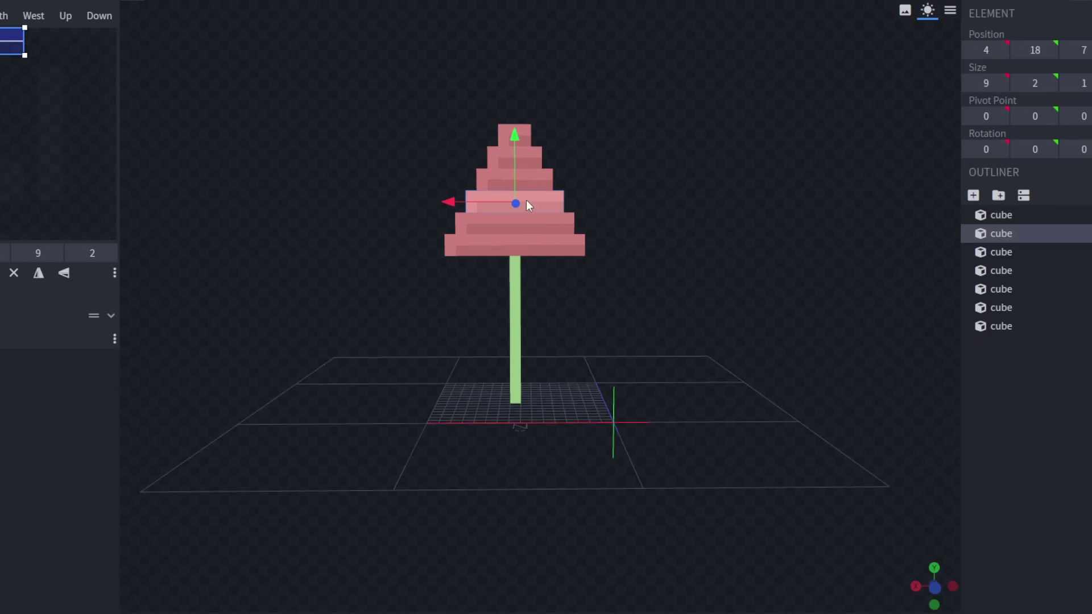
# - Reshape the shovel's slabs into a fuller stepped blade ending in a 3 × 2 × 1 cube, and apply wooden textures
pyautogui.moveTo(512, 137); pyautogui.dragTo(521, 188)
pyautogui.scroll(-2, 583, 312)
pyautogui.click(524, 166)
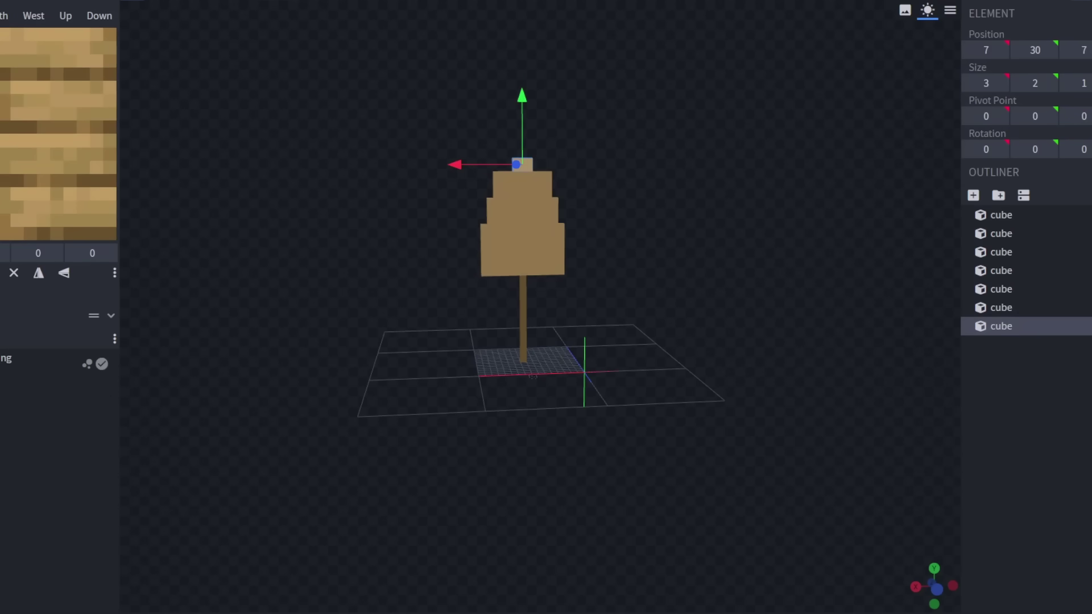
pyautogui.press('Escape')
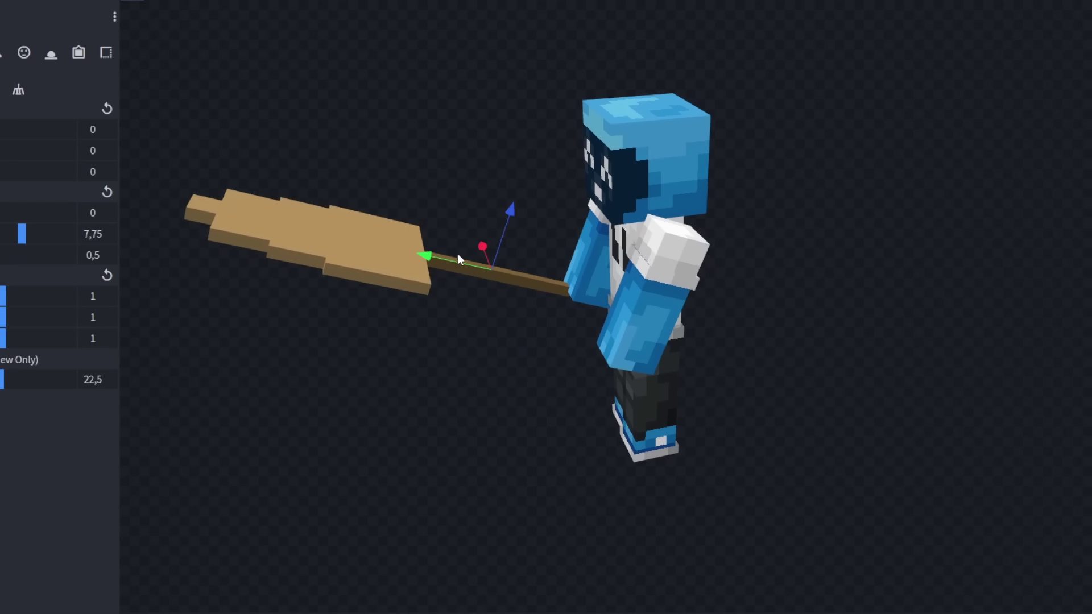
# - Reposition the shovel in the player's hand, and set its first-person display to X rotation -82 and Z translation -4.5, raised slightly
pyautogui.moveTo(510, 211); pyautogui.dragTo(925, 251)
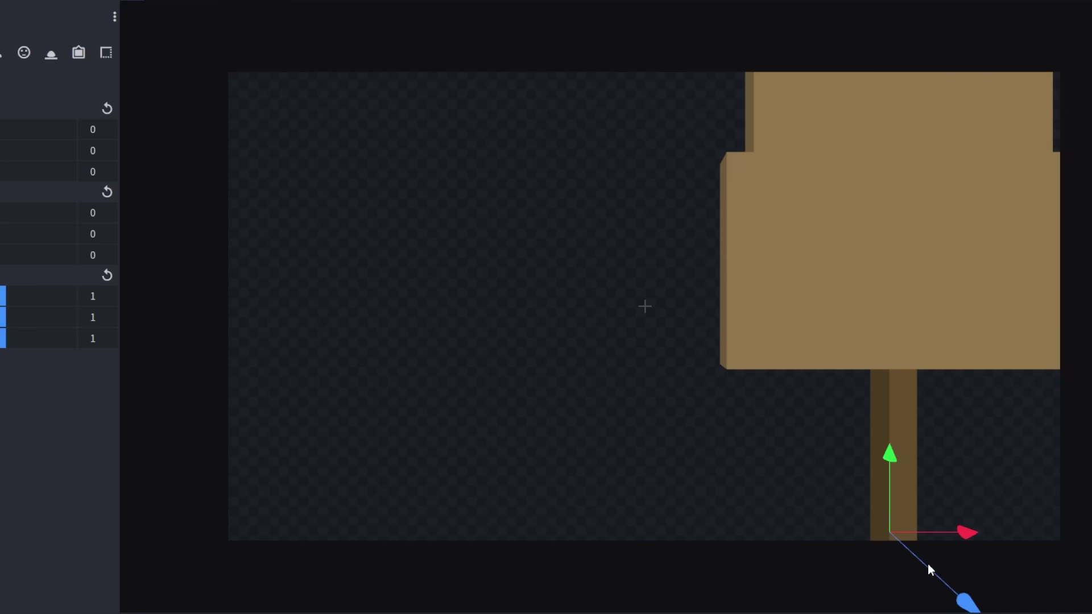
pyautogui.moveTo(929, 569); pyautogui.dragTo(807, 471)
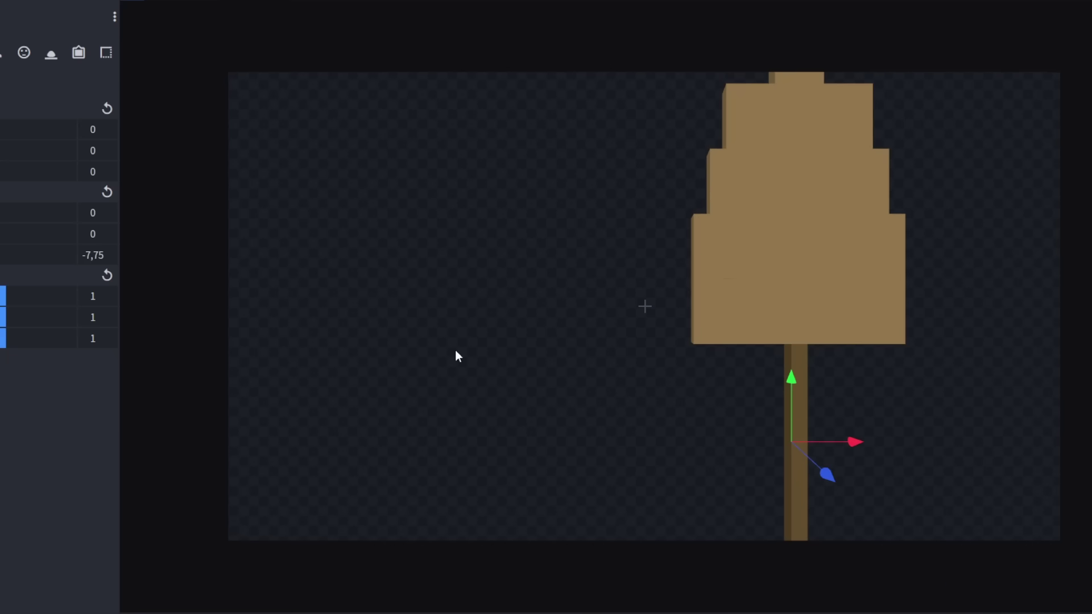
pyautogui.moveTo(0, 138); pyautogui.dragTo(0, 139)
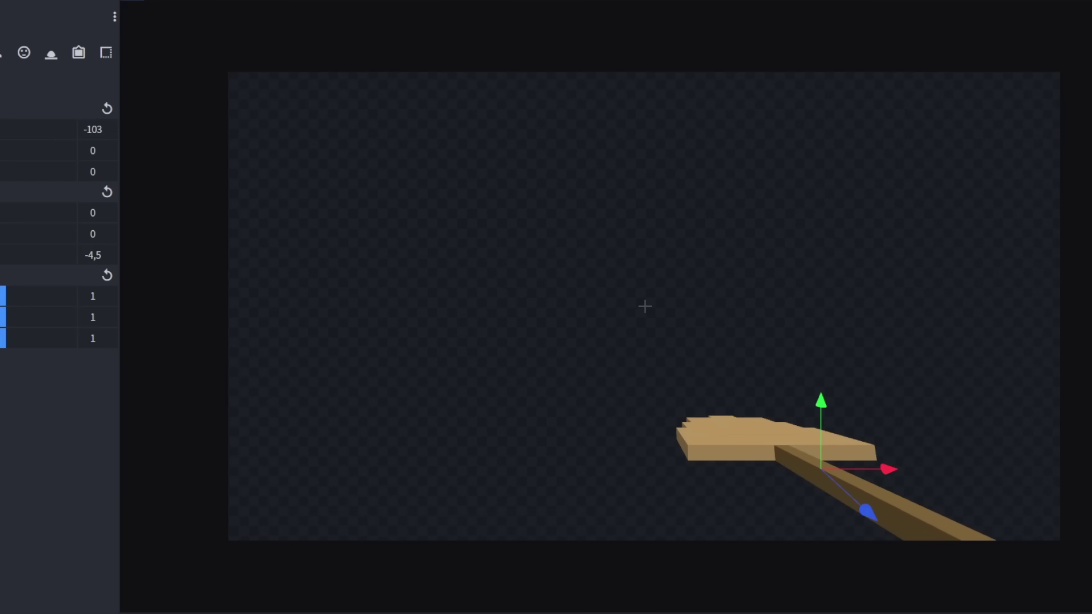
pyautogui.moveTo(0, 139); pyautogui.dragTo(0, 139)
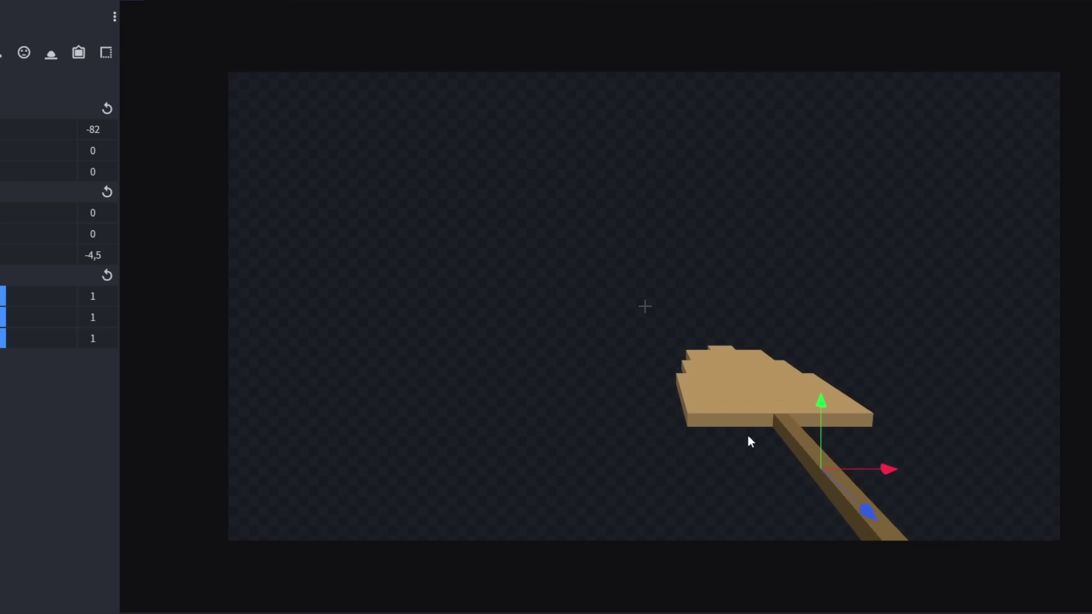
pyautogui.moveTo(820, 443); pyautogui.dragTo(845, 378)
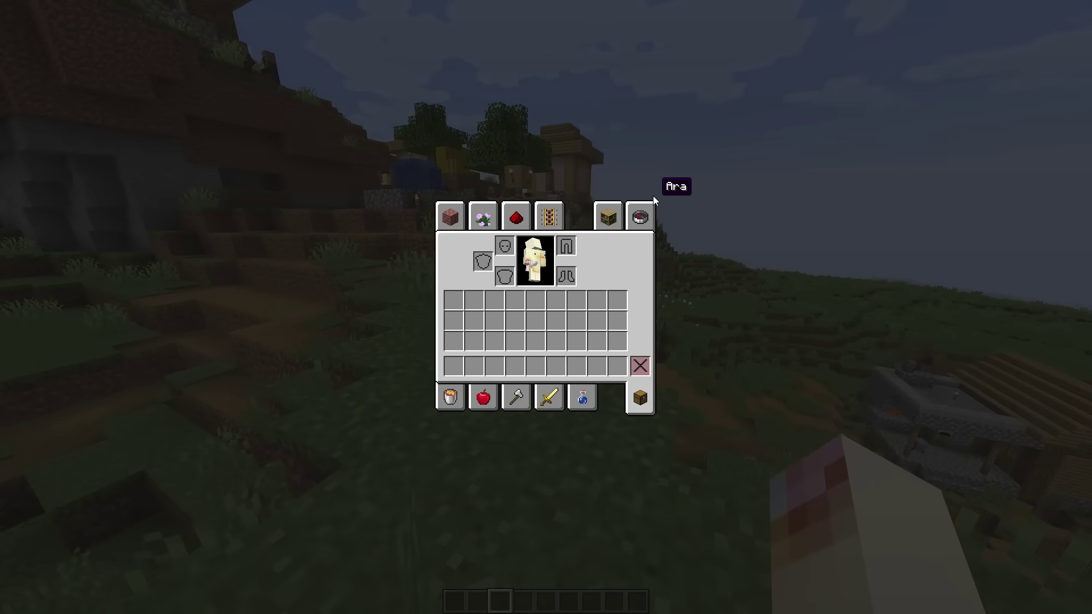
# - Search the Creative inventory for "kürek" and equip the custom wooden shovel in the first hotbar slot
pyautogui.click(646, 218)
pyautogui.write('k')
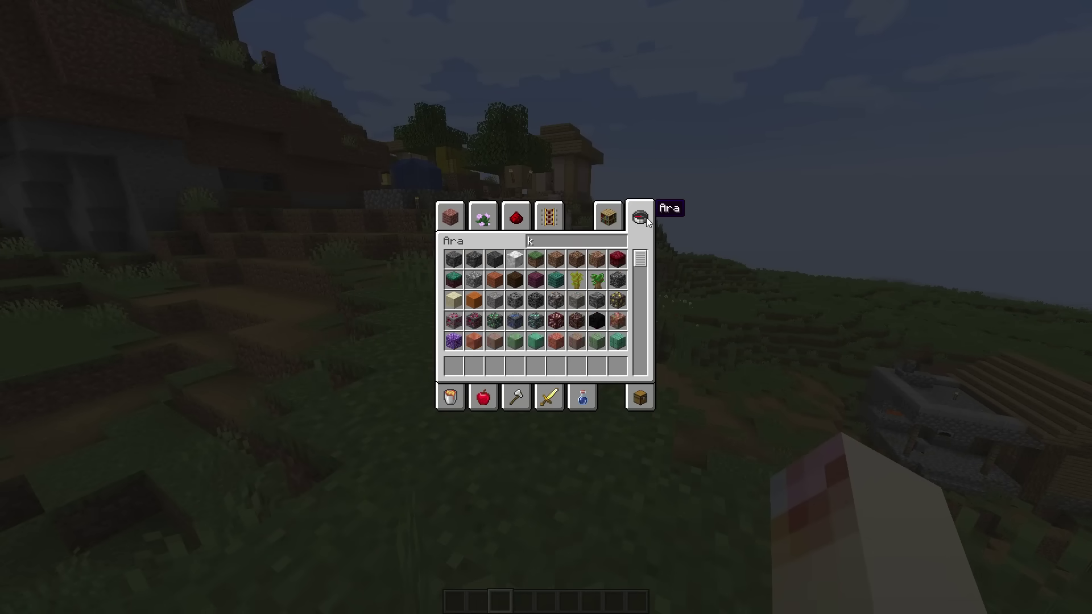
pyautogui.write('ürek')
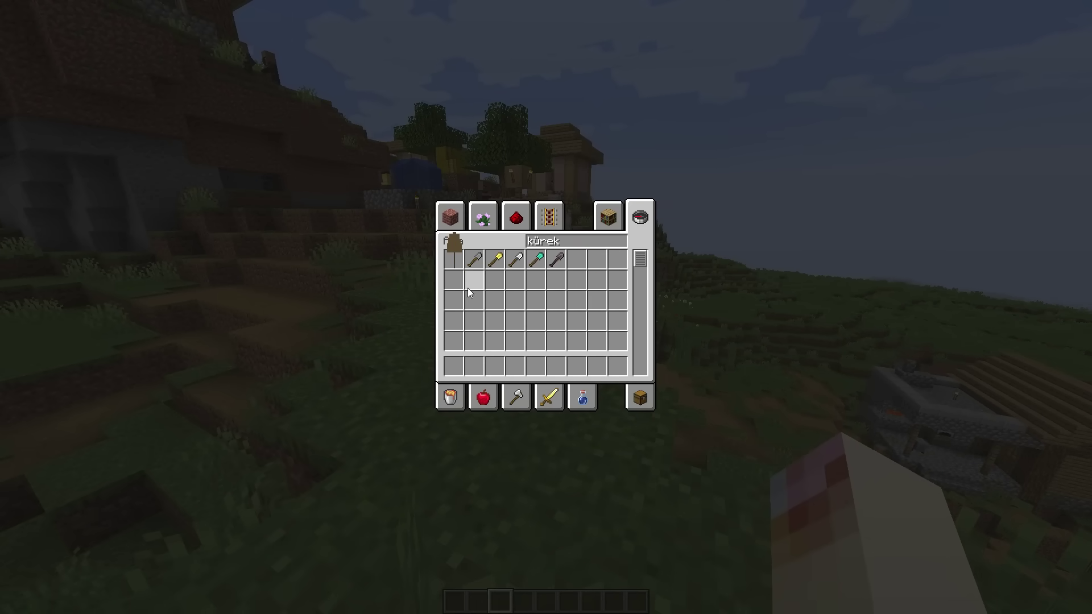
pyautogui.click(454, 259)
pyautogui.click(462, 367)
pyautogui.press('e')
pyautogui.press('1')
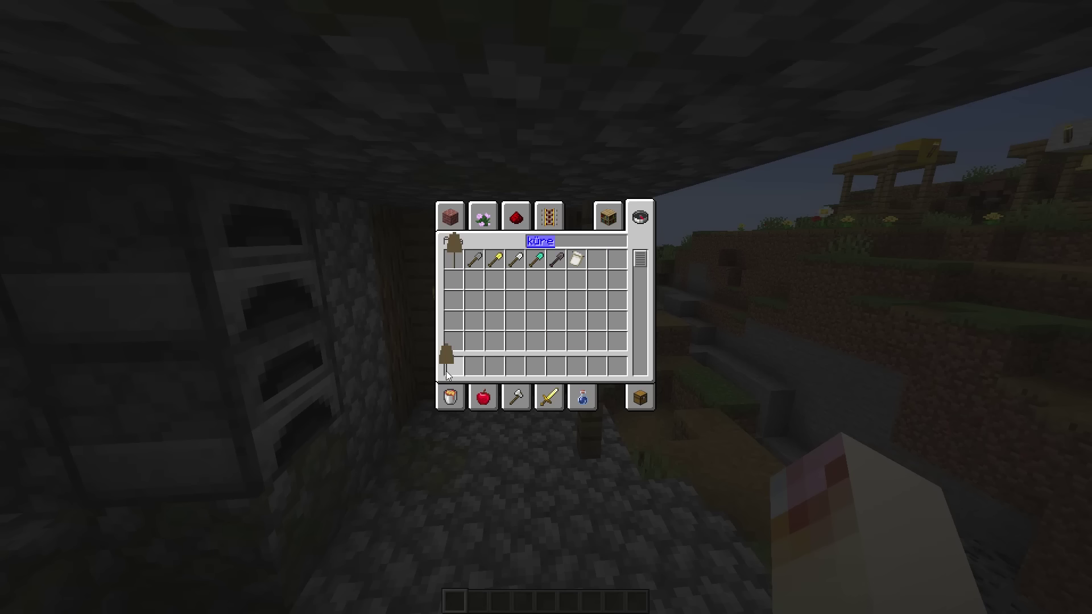
# - Take the shovel from the inventory again and try it out while walking around the furnace block on the dirt path
pyautogui.press('e')
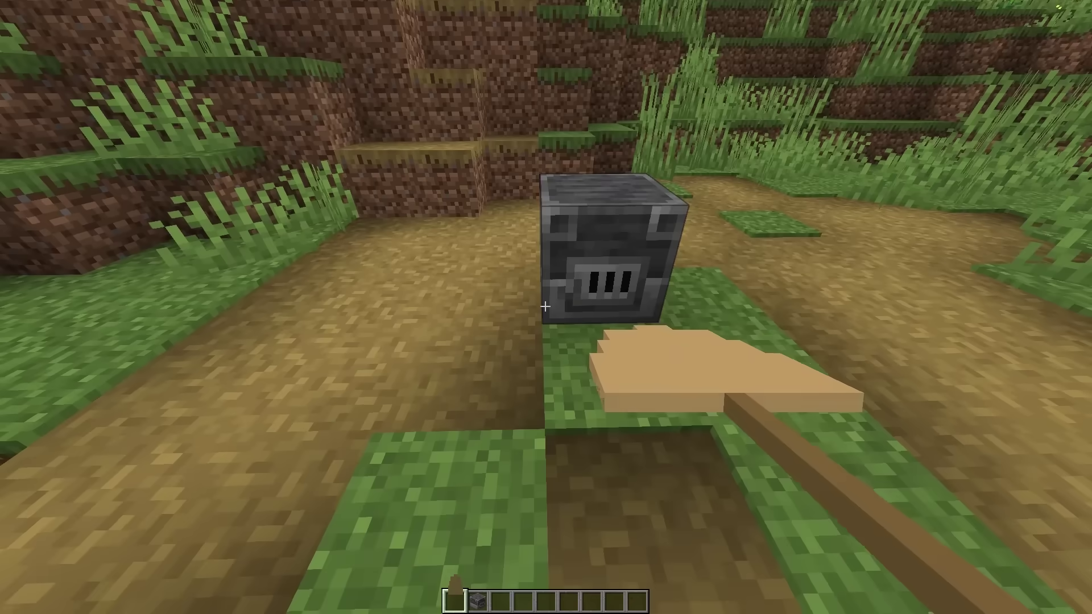
pyautogui.press('w')
pyautogui.press('s')
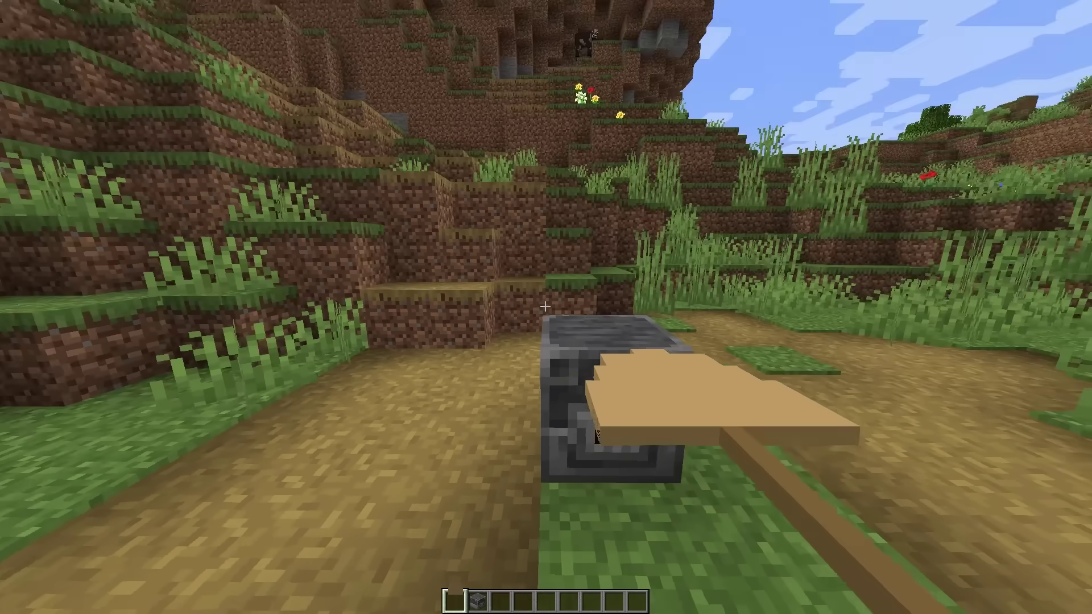
pyautogui.press('w')
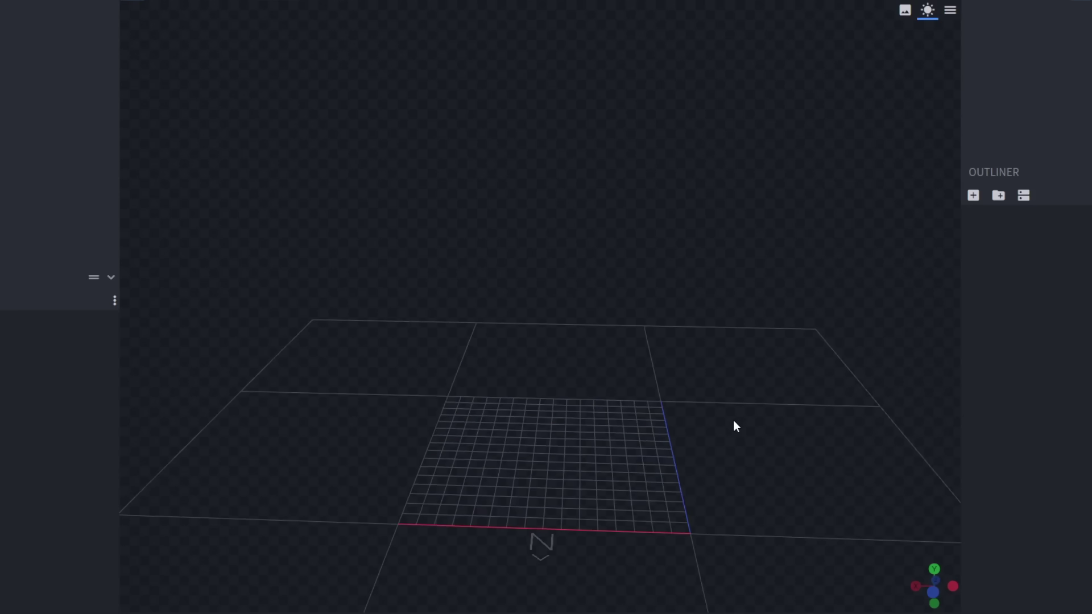
# - Build a fork handle 12 units high at position 8, 0, 8 and set three 1 × 7 × 1 prongs above it at Y 12
pyautogui.moveTo(734, 422); pyautogui.dragTo(726, 373)
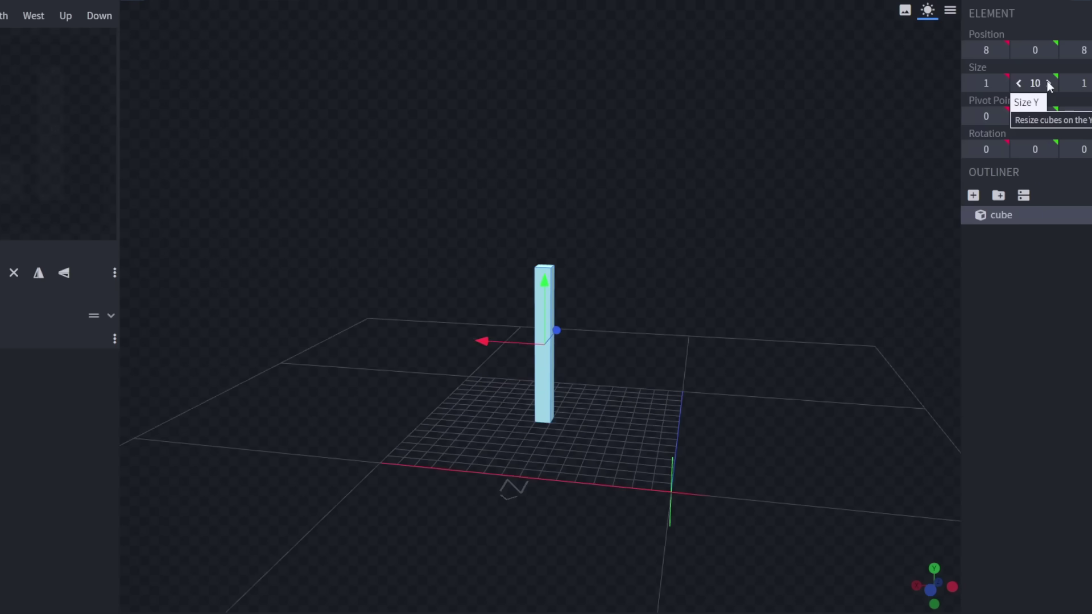
pyautogui.click(1048, 83)
pyautogui.click(1048, 84)
pyautogui.moveTo(770, 221); pyautogui.dragTo(699, 272)
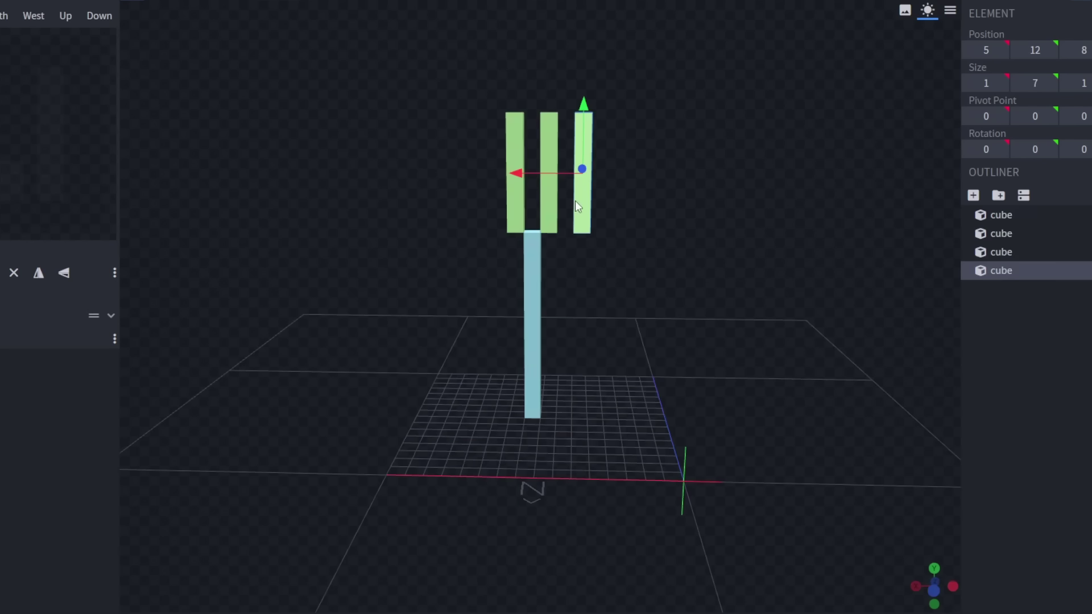
# - Extend the fork head with duplicates of its outermost prong, including a copy of the wood-textured 1 × 9 × 1 prong
pyautogui.rightClick(578, 204)
pyautogui.click(612, 256)
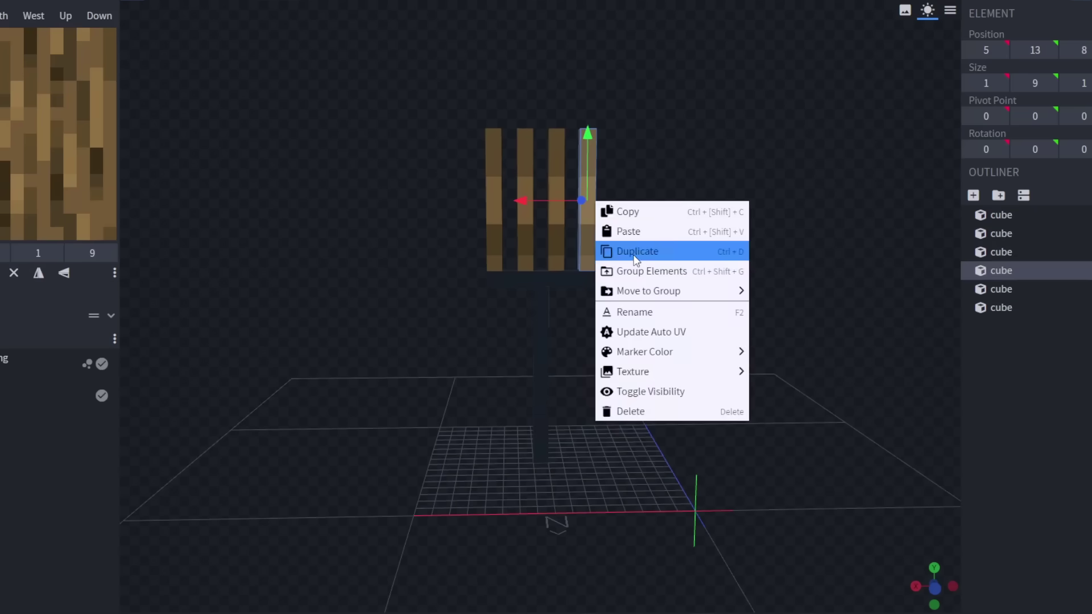
pyautogui.click(614, 249)
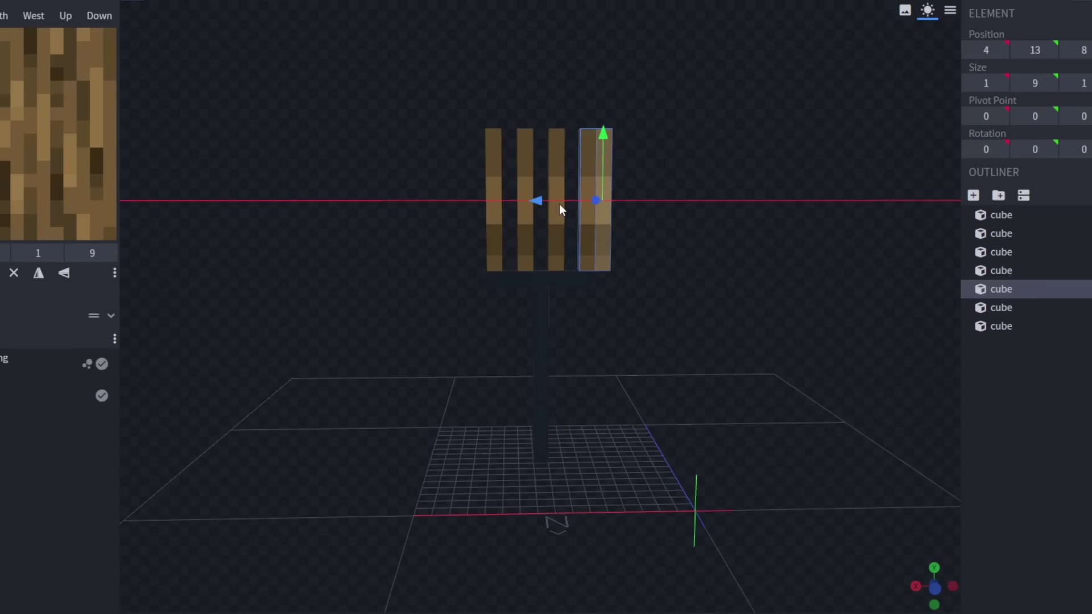